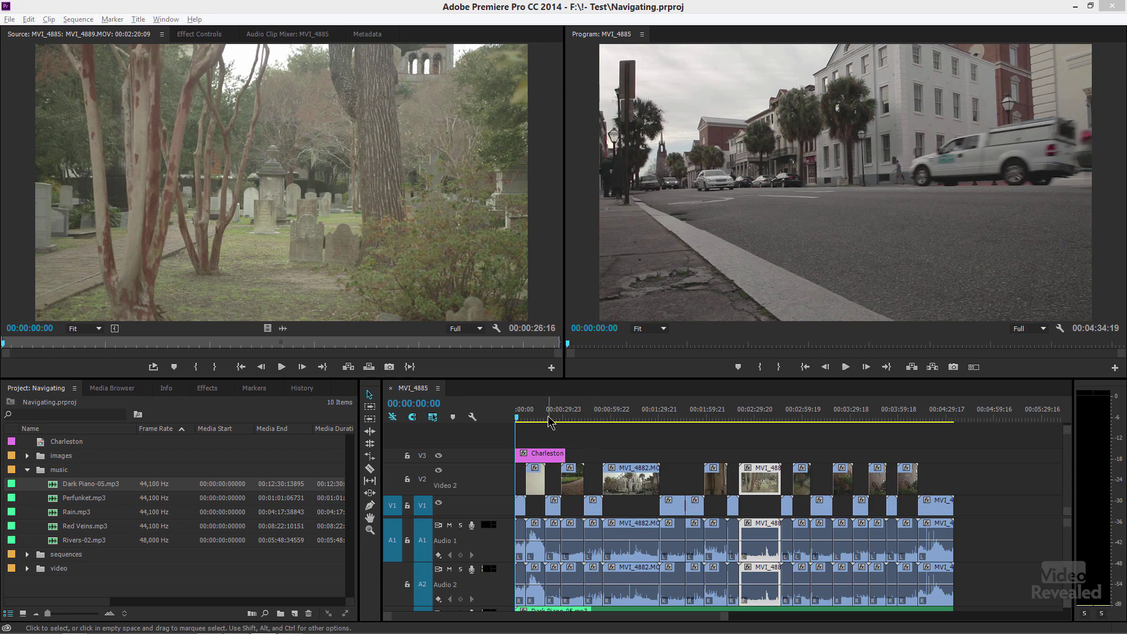
Step: Park the playhead at 00:01:47:13 on the church tower shot and zoom the timeline in around it
drag(547, 418, 680, 416)
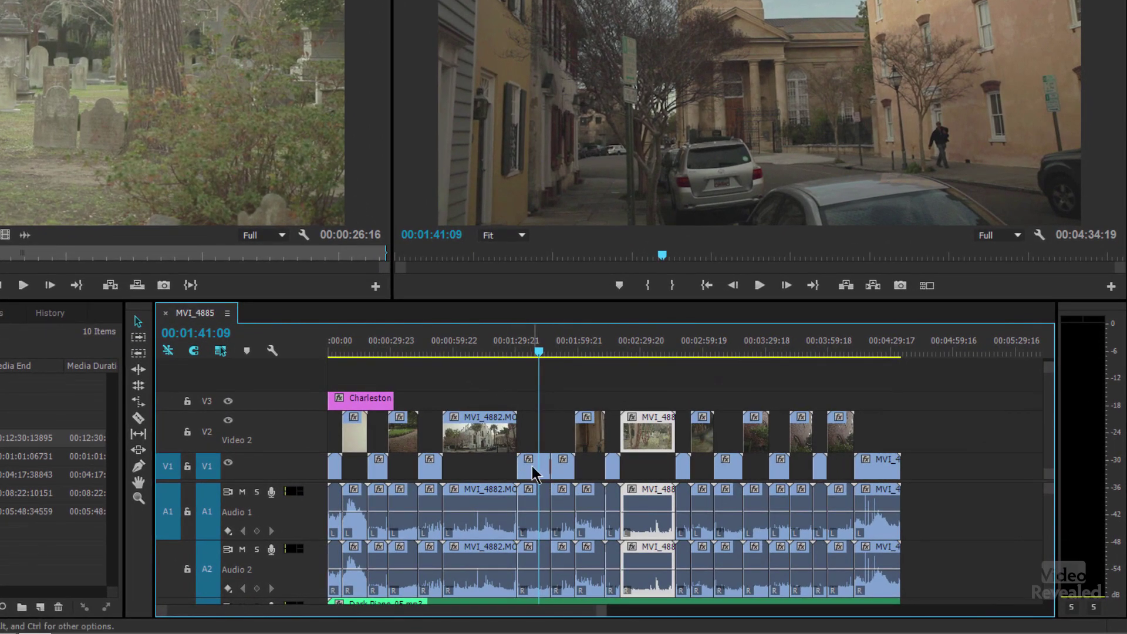
mouse_move(535, 355)
mouse_down()
mouse_move(560, 353)
mouse_move(547, 354)
mouse_up()
key(space)
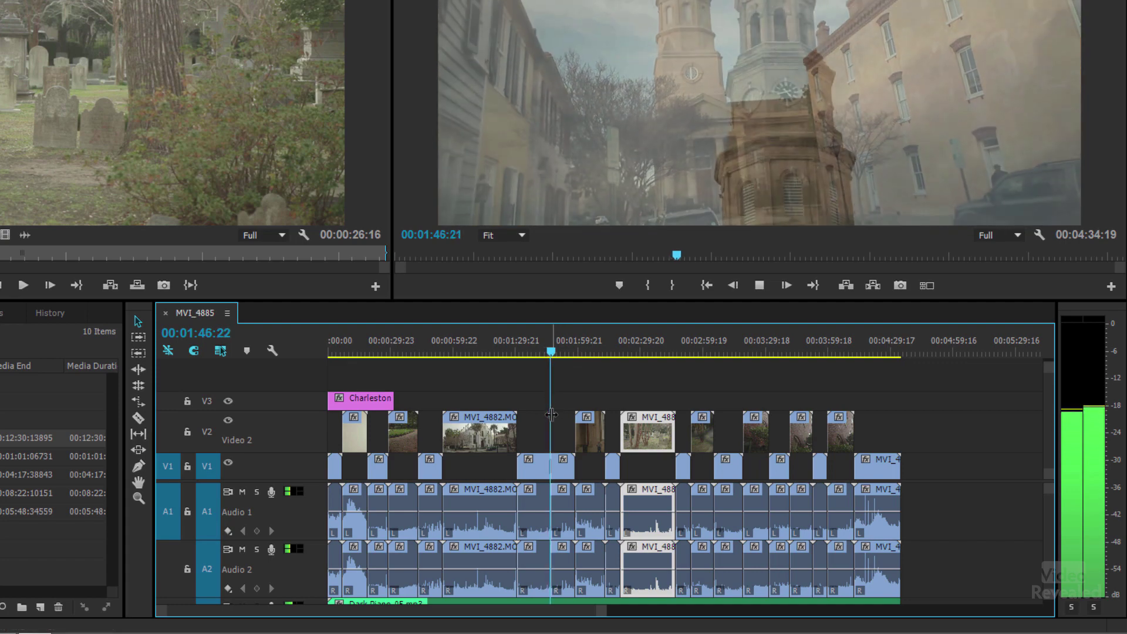
key(space)
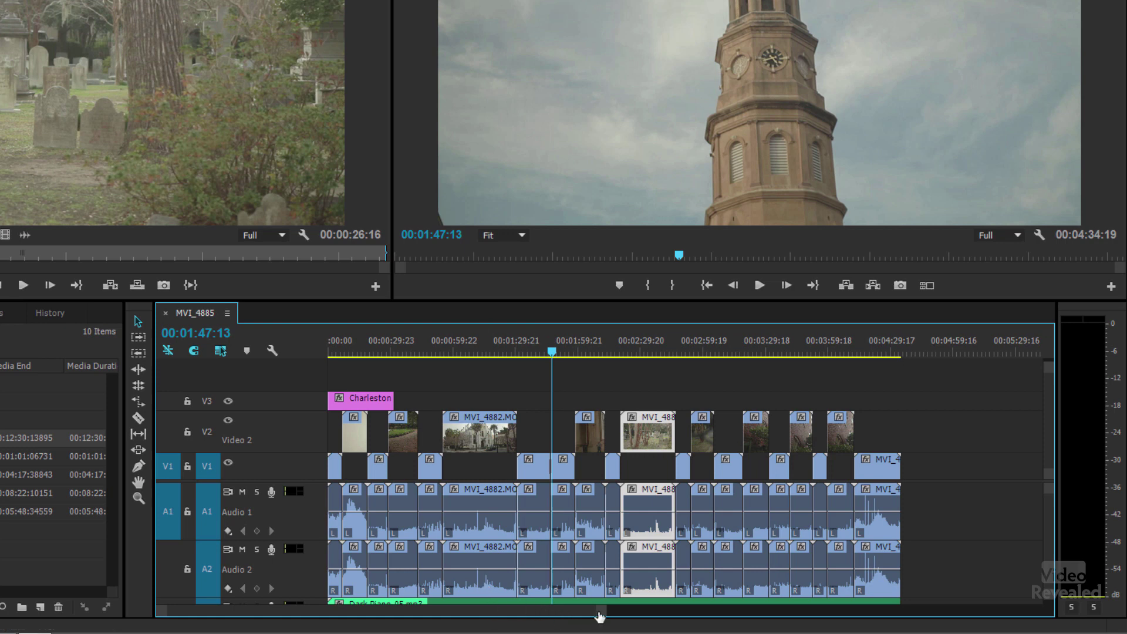
drag(600, 615, 441, 632)
Step: Expand the Video 1 track to show thumbnails and shorten the end of the Cross Dissolve
mouse_move(308, 618)
mouse_down()
mouse_move(333, 611)
mouse_move(284, 609)
mouse_up()
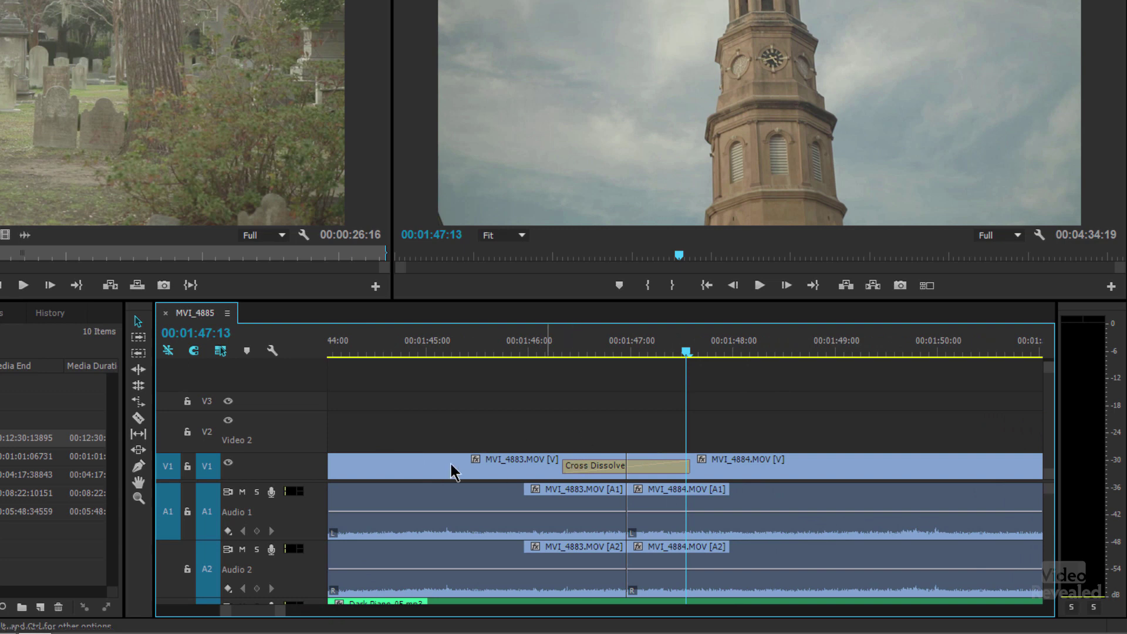
double_click(310, 468)
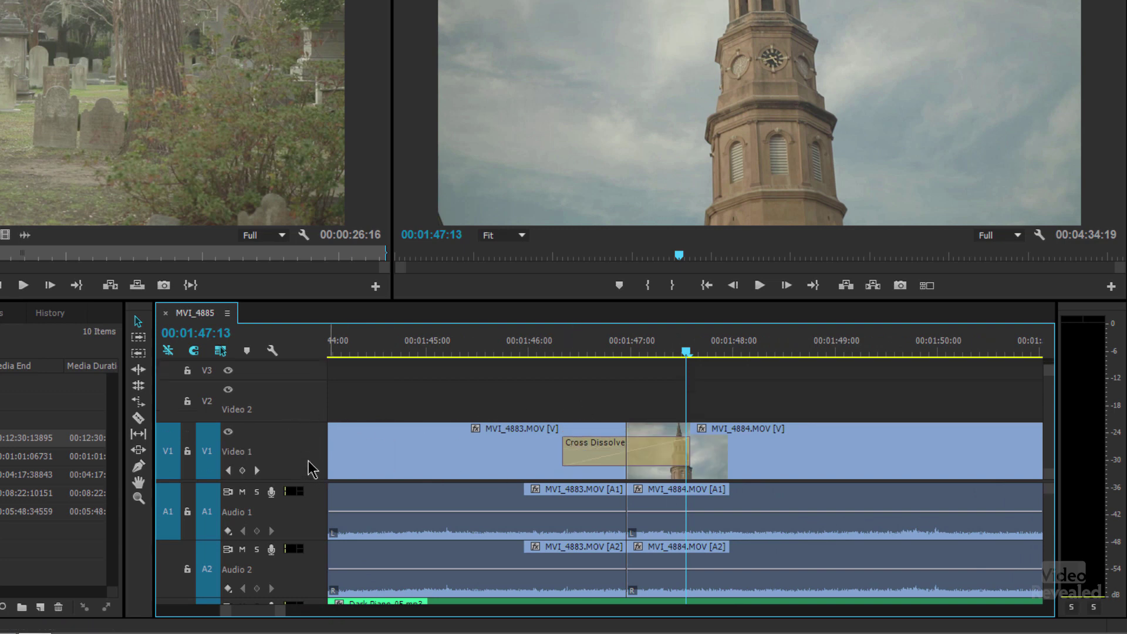
mouse_move(688, 446)
mouse_down()
mouse_move(656, 442)
mouse_move(801, 449)
mouse_move(690, 453)
mouse_up()
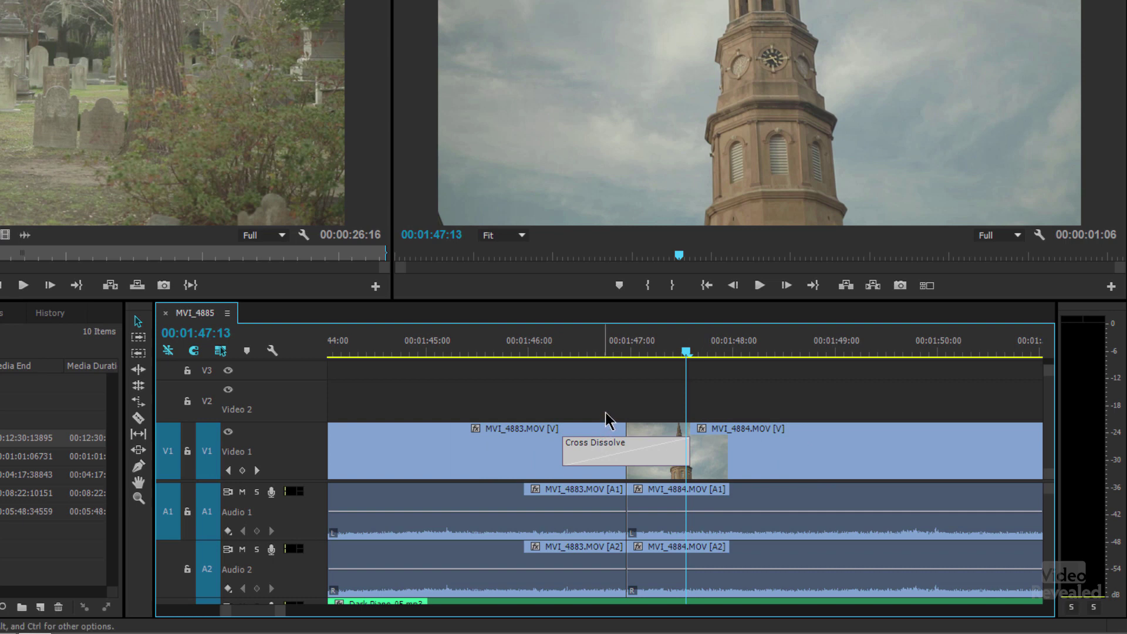
Step: Toggle full-sequence zoom with backslash, ending on the whole Charleston sequence
key(backslash)
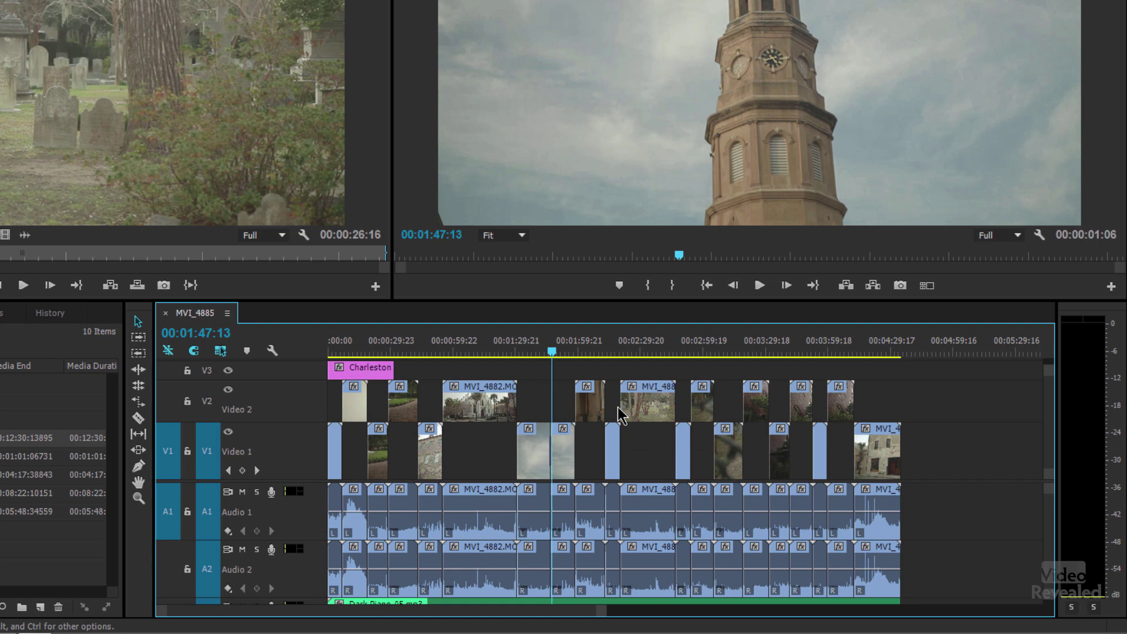
key(backslash)
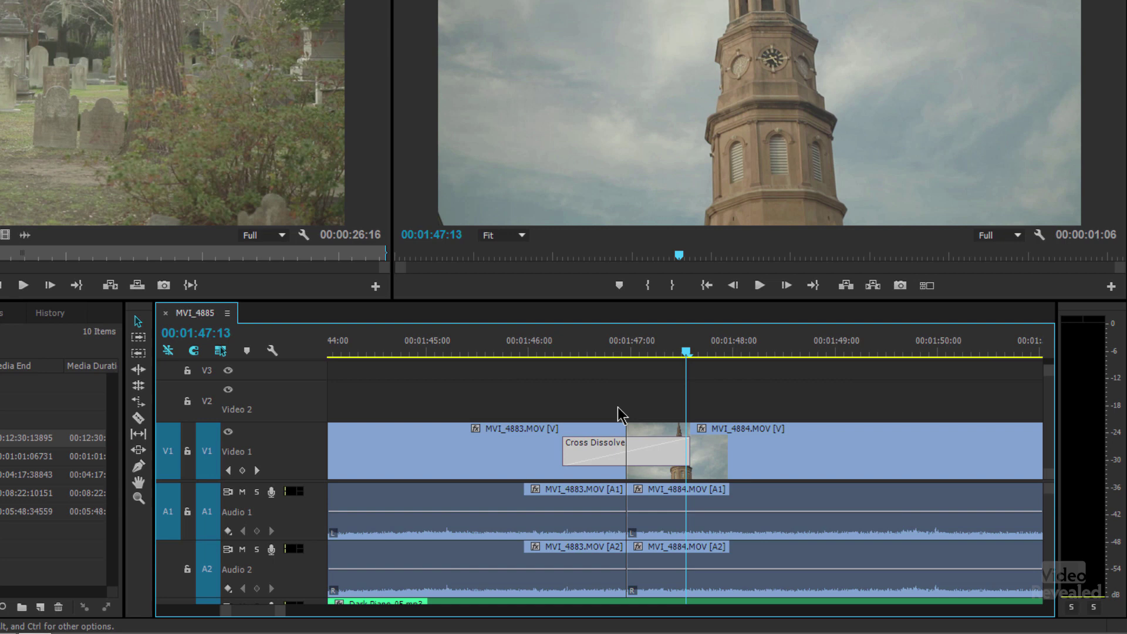
key(backslash)
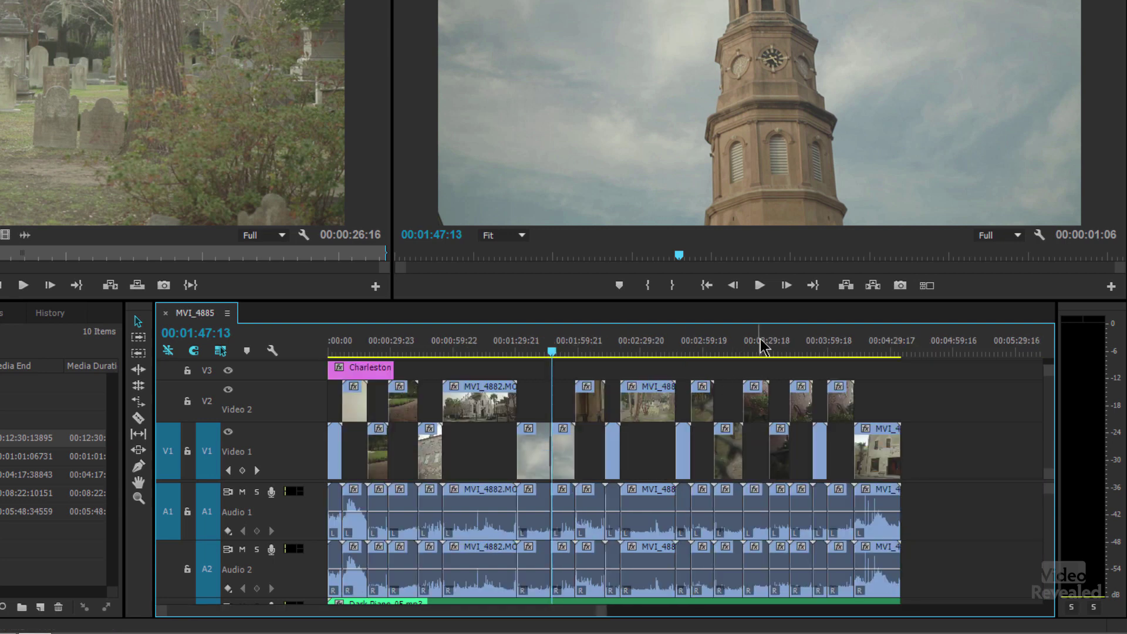
Step: Zoom in around 00:03:25, place the playhead at the start of clip MVI_4893, and zoom out
click(758, 347)
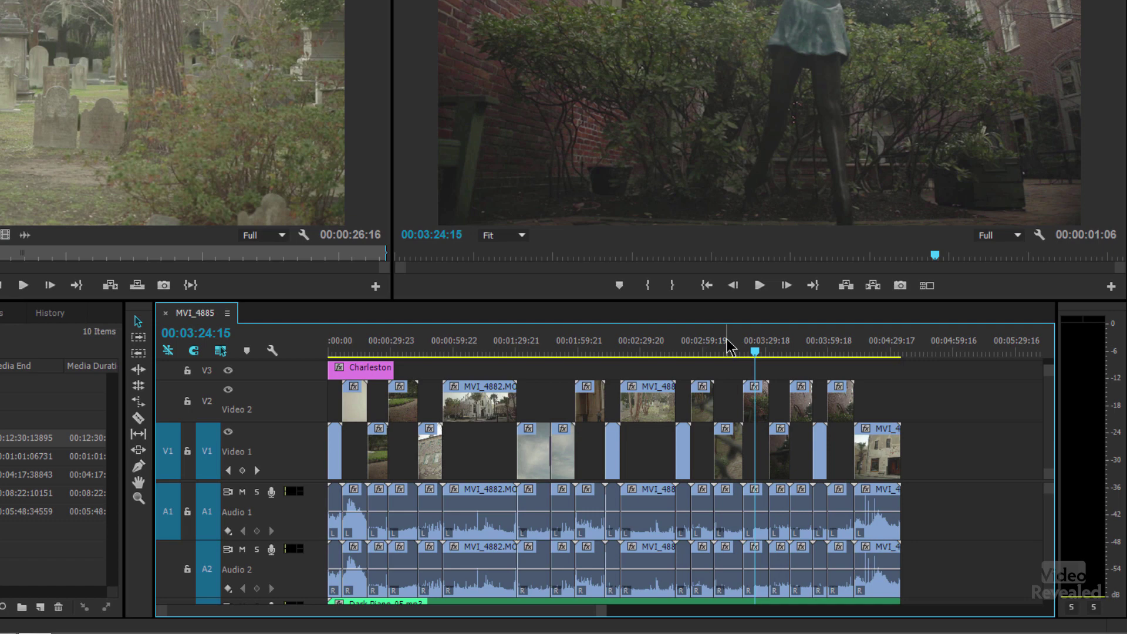
key(equal)
key(equal)
key(equal)
key(equal)
key(equal)
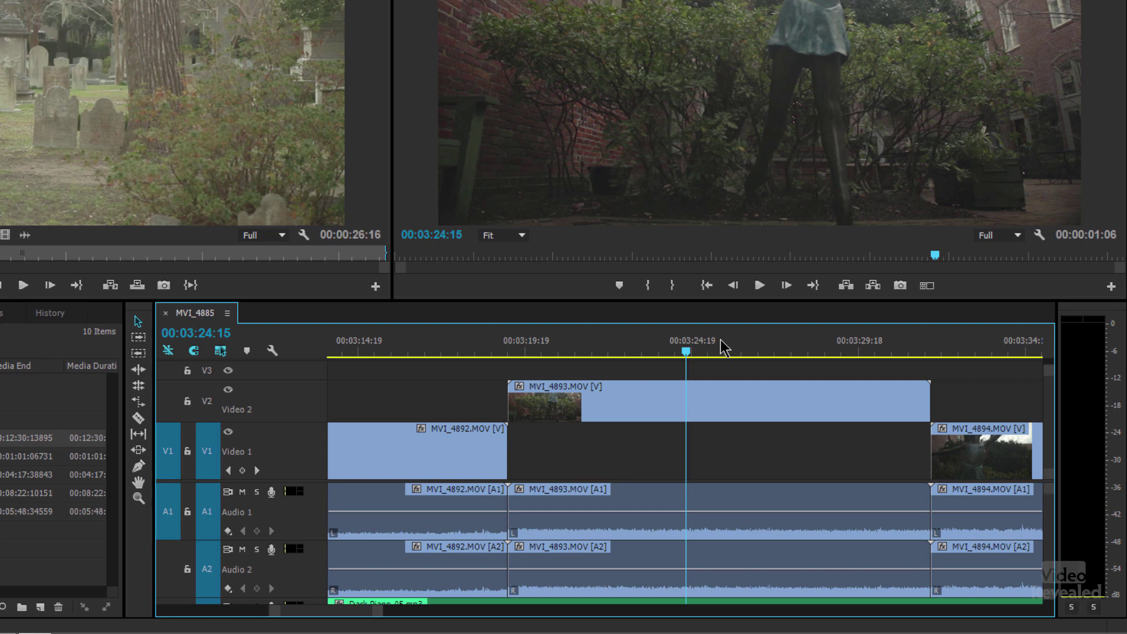
drag(539, 347, 522, 347)
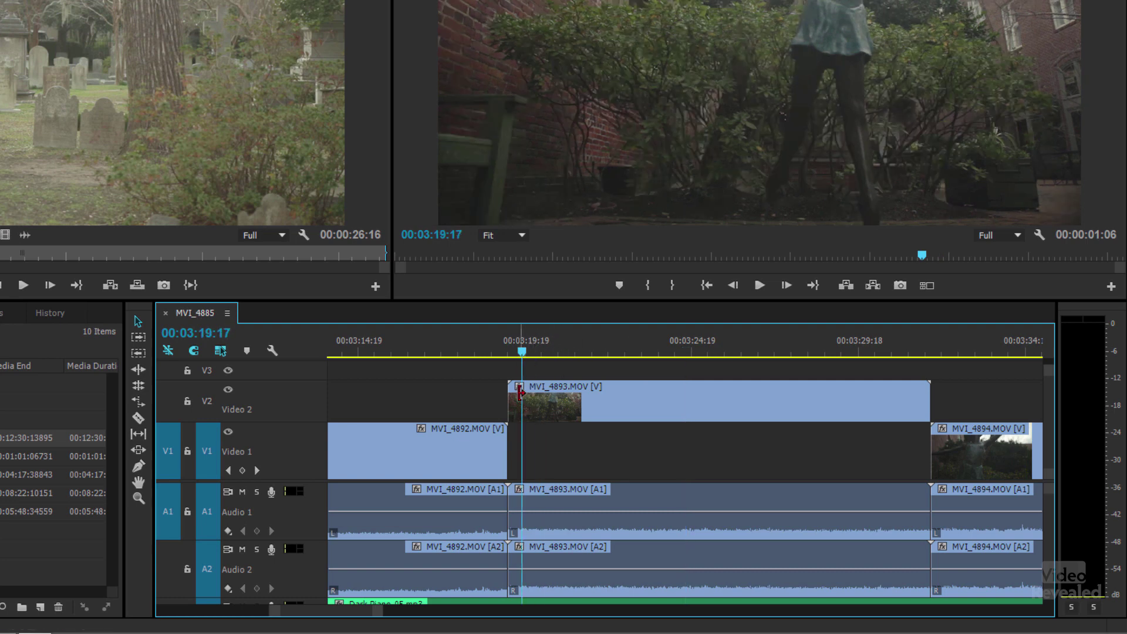
key(backslash)
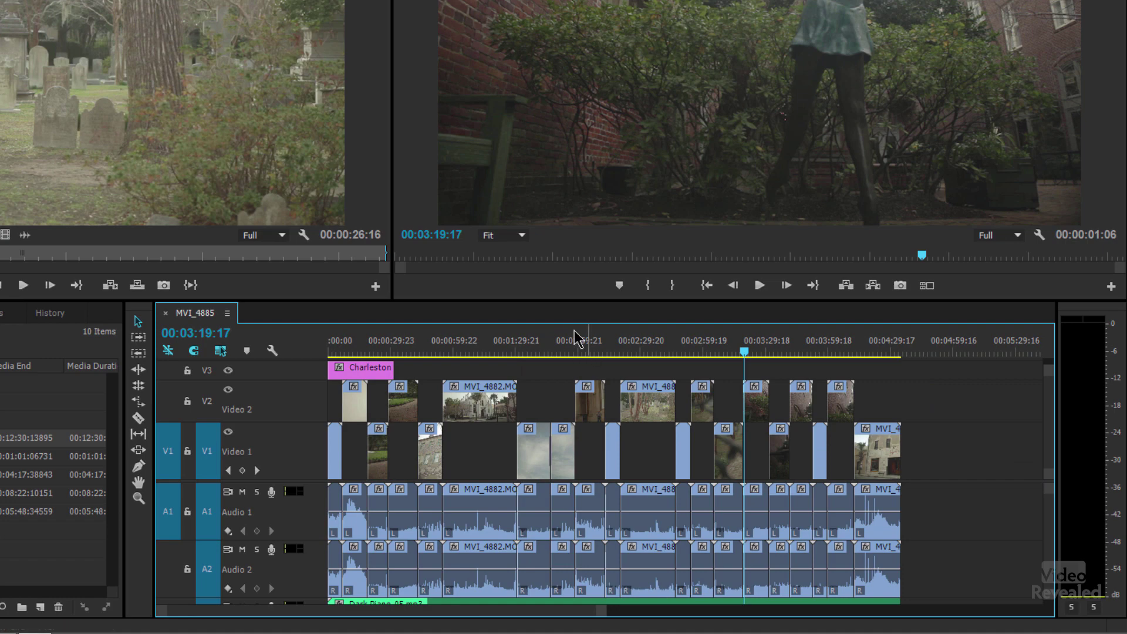
Step: Inspect 00:00:50:08 zoomed in, then return to the full-sequence view
click(434, 350)
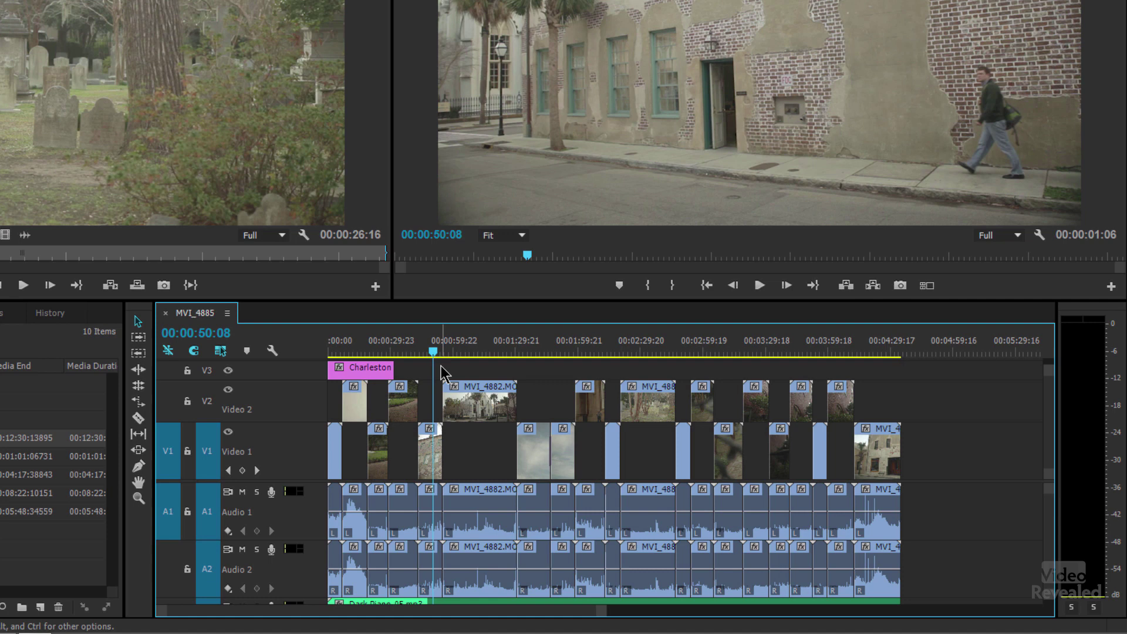
key(equal)
key(equal)
key(equal)
key(equal)
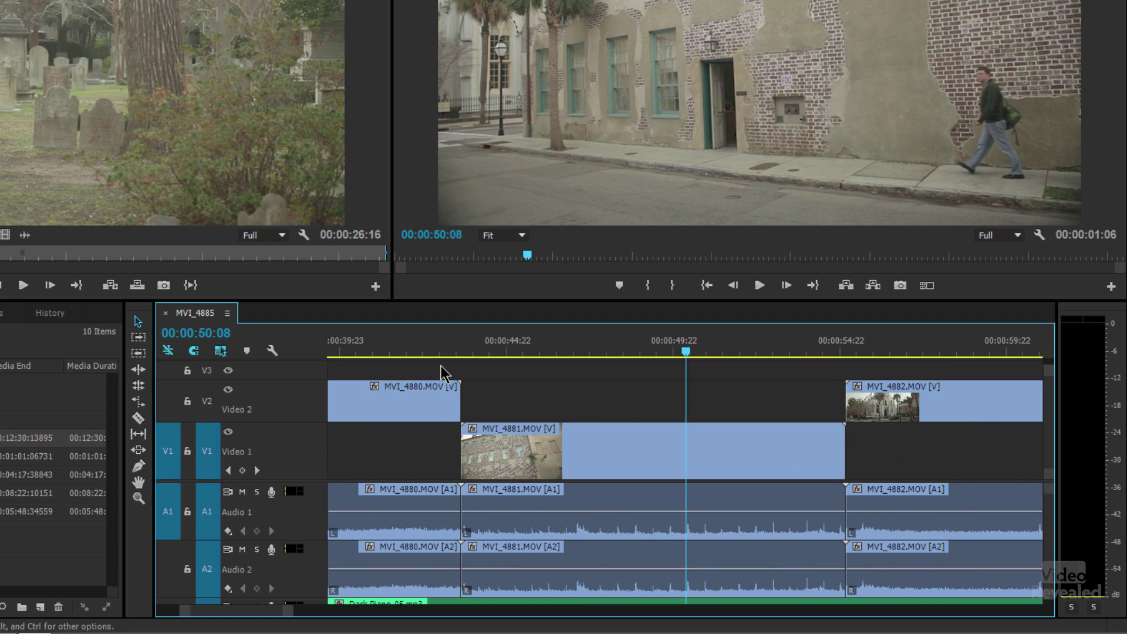
key(backslash)
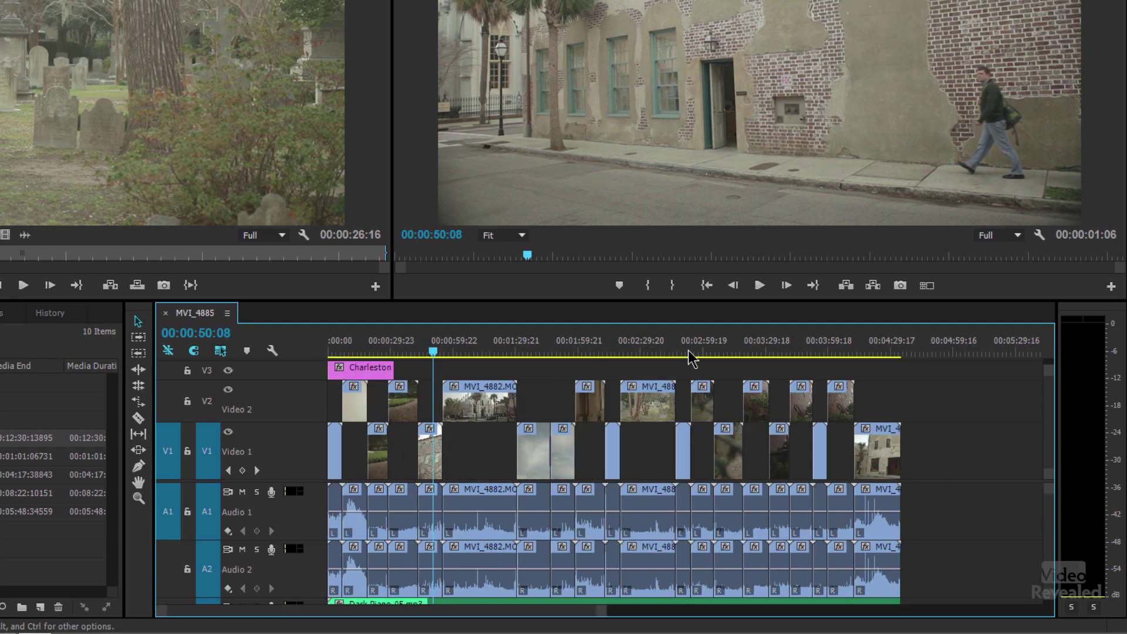
Step: Move the playhead to 00:04:19:00 on the storefront shot and adjust the zoom around it
click(869, 341)
key(backslash)
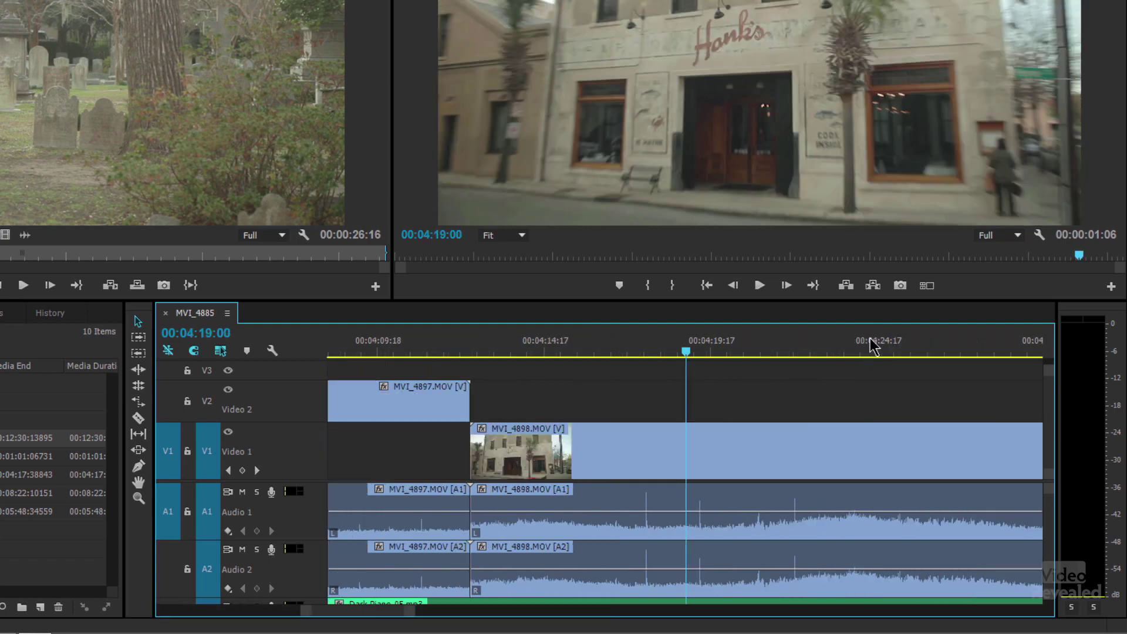
key(minus)
key(minus)
key(minus)
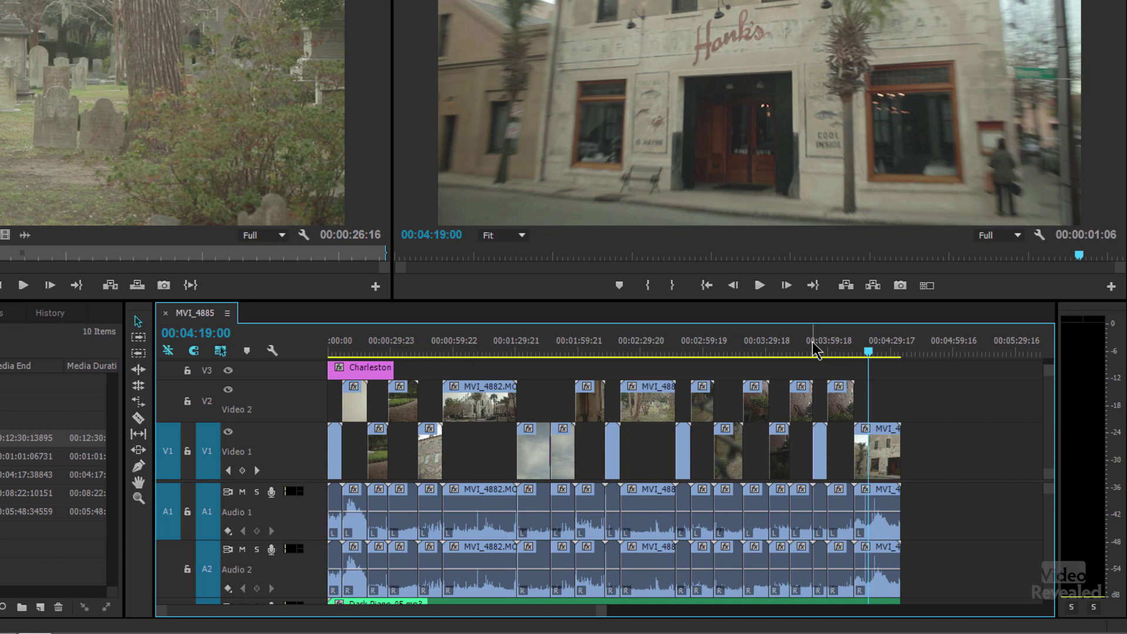
Step: Play the sequence, then jump between its start and end, finishing at the start
key(l)
key(l)
key(l)
key(l)
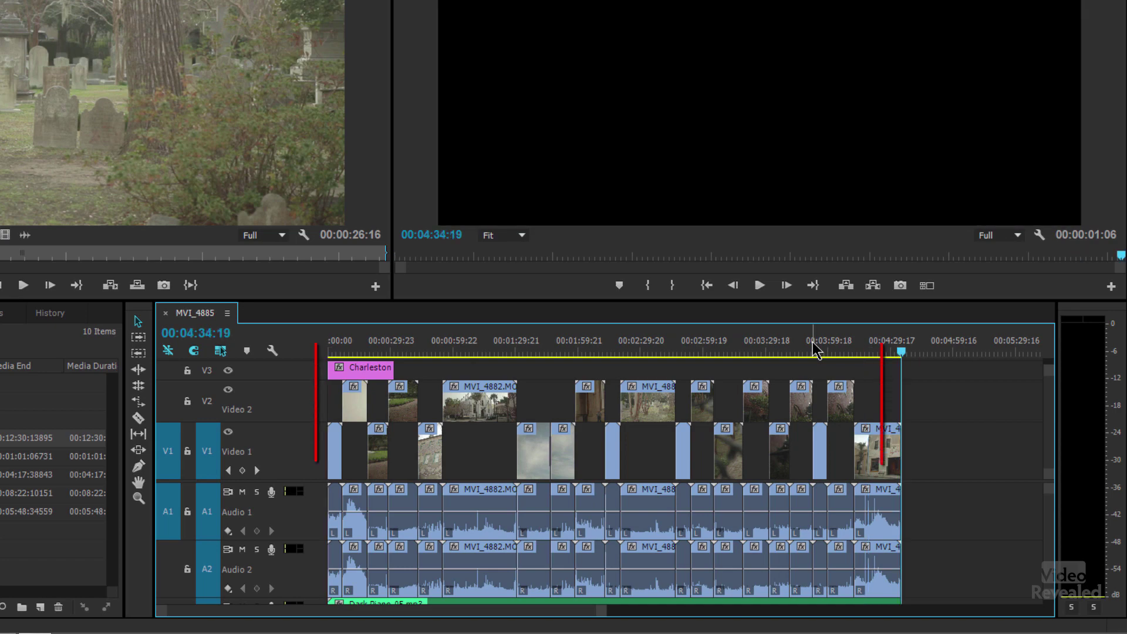
key(Home)
key(End)
key(Home)
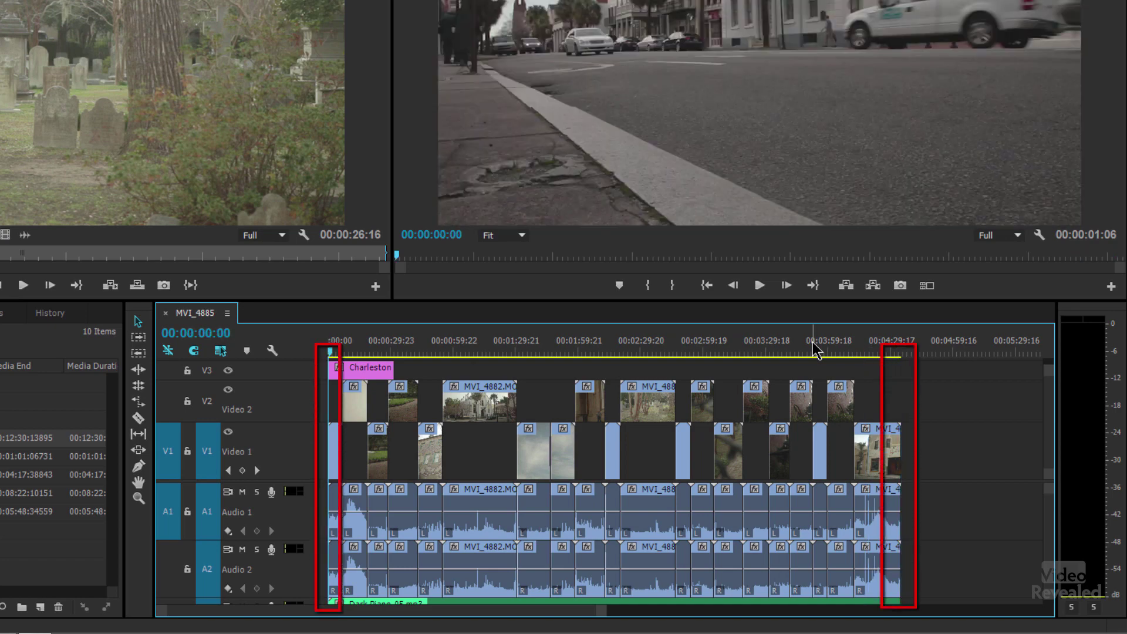
key(End)
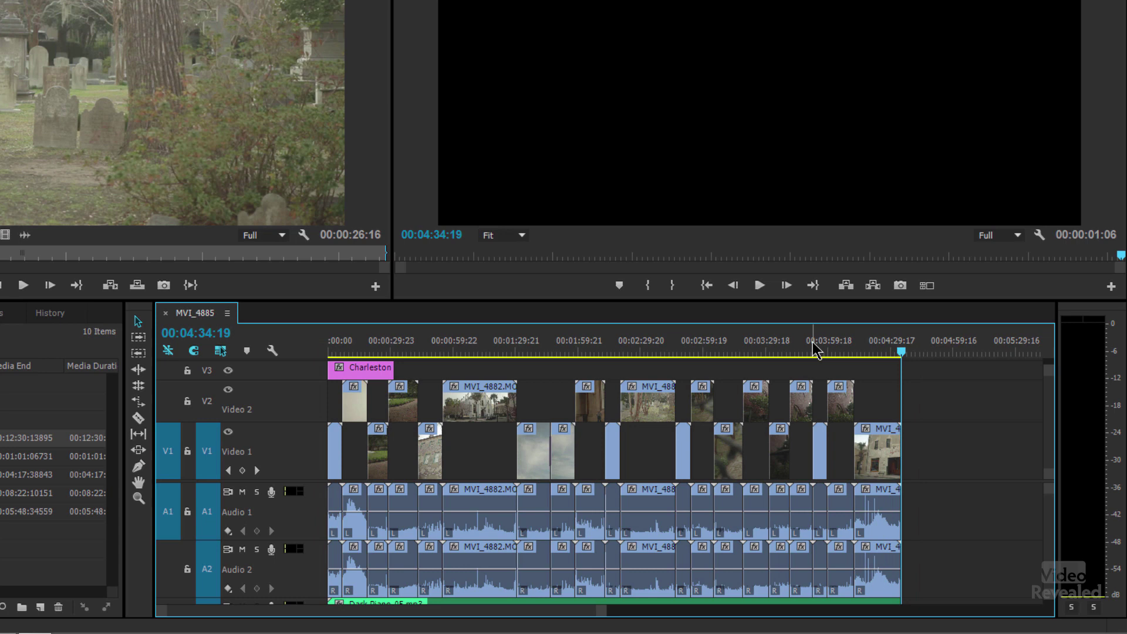
key(Home)
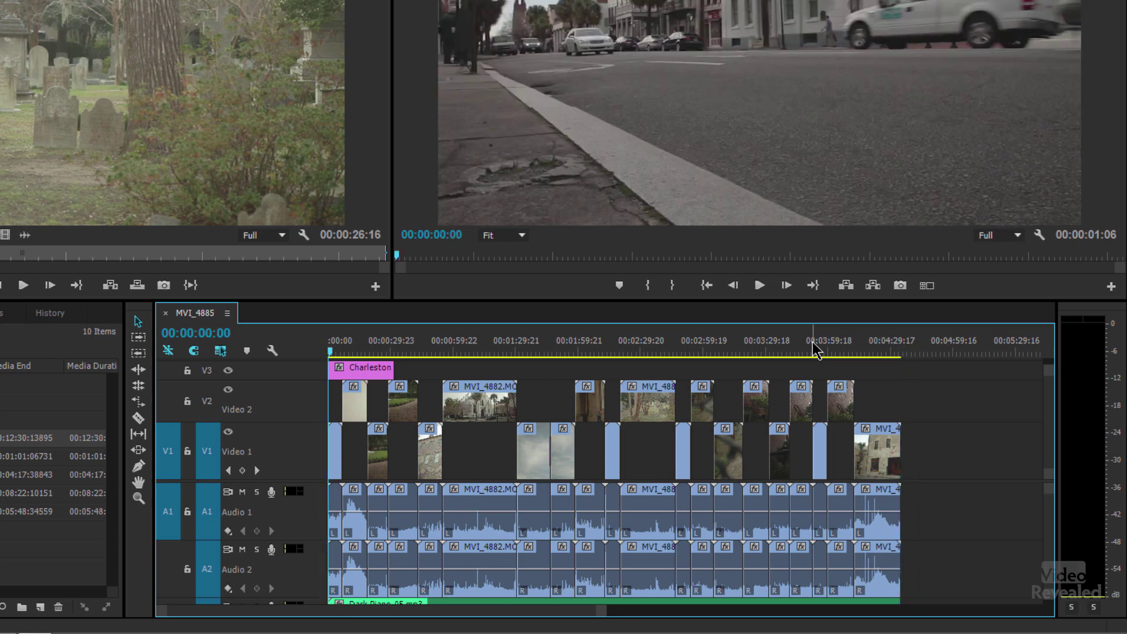
Step: Step through the edit points, then scrub the playhead back to 00:01:44:08
key(Down)
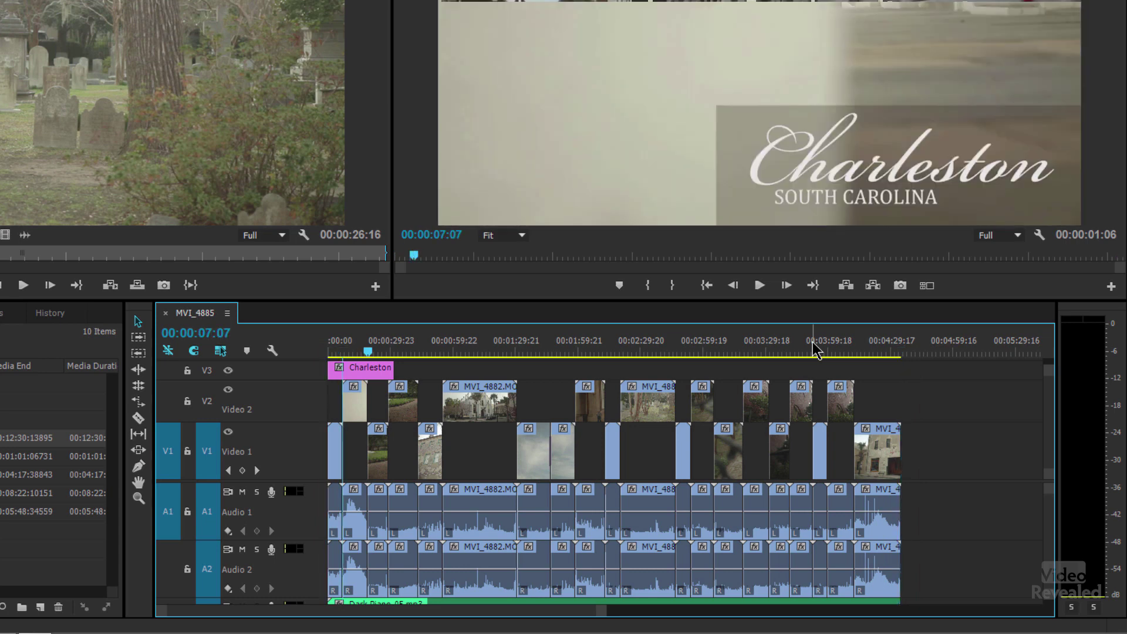
key(Down)
key(Down)
key(Down)
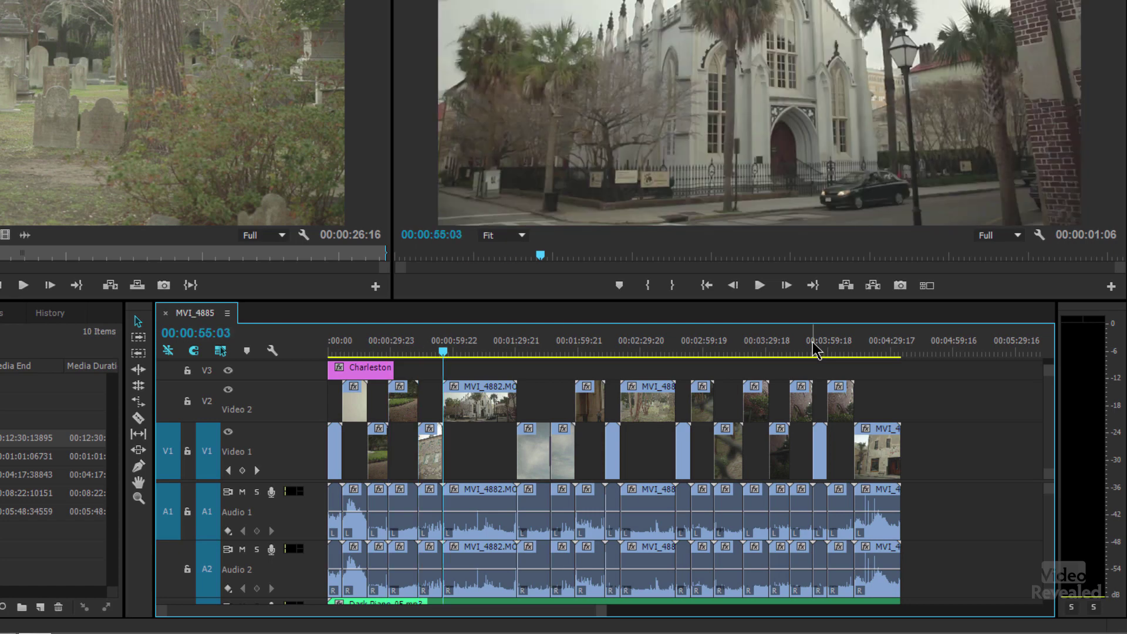
key(Down)
key(Down)
key(Up)
key(Up)
key(Down)
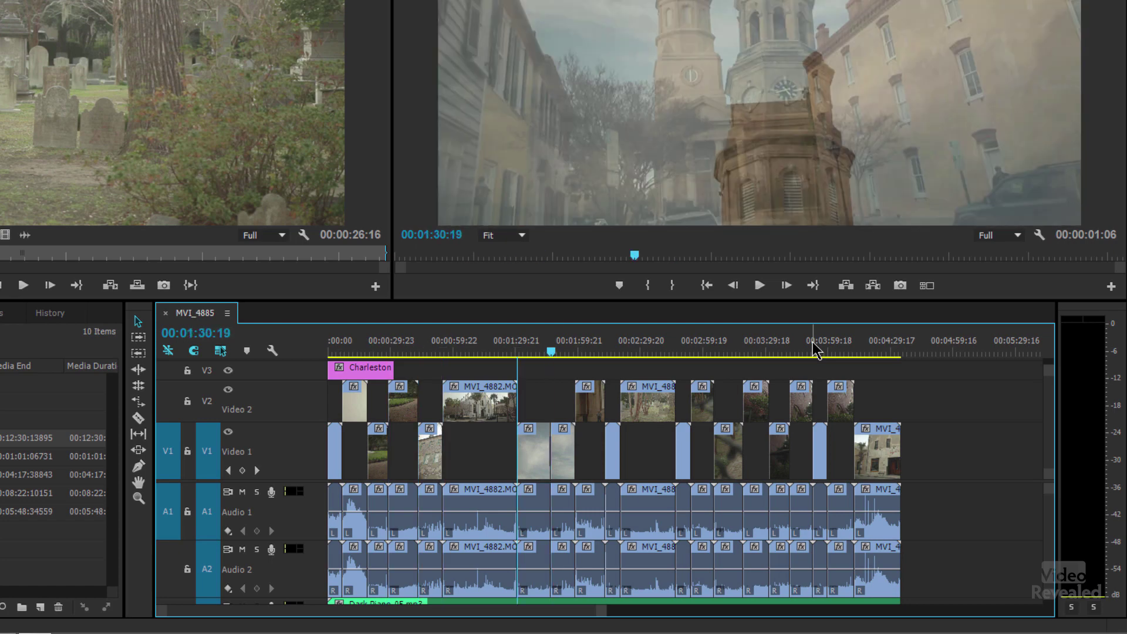
key(Down)
key(Down)
key(Down)
key(Down)
key(Down)
key(Down)
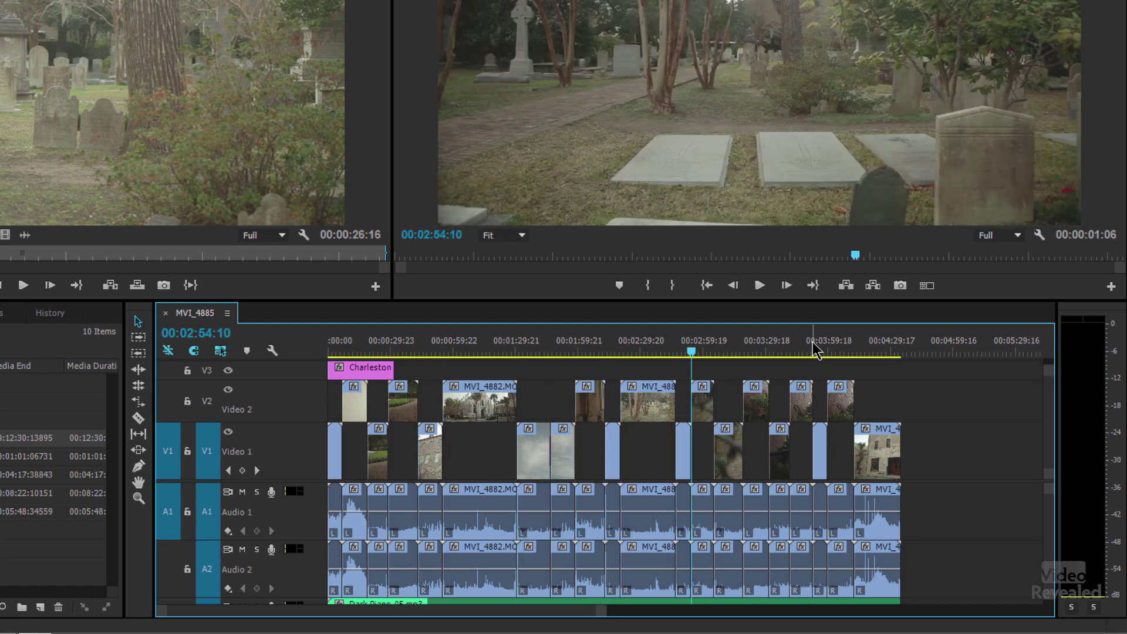
key(Down)
key(Up)
key(Up)
key(Up)
key(Up)
key(Up)
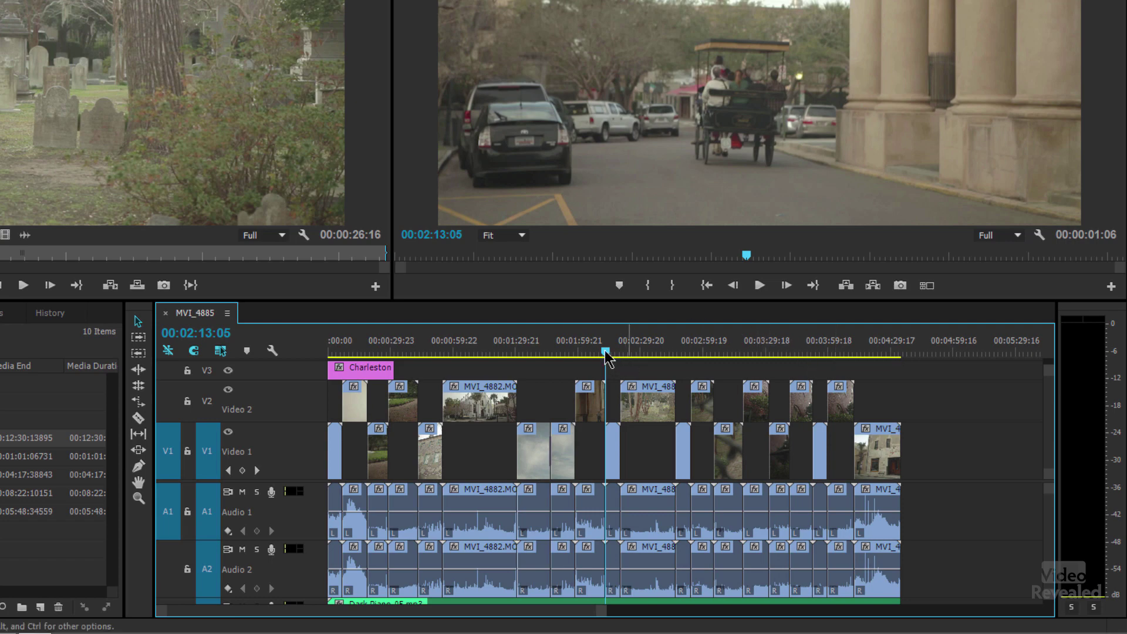
drag(572, 342, 549, 342)
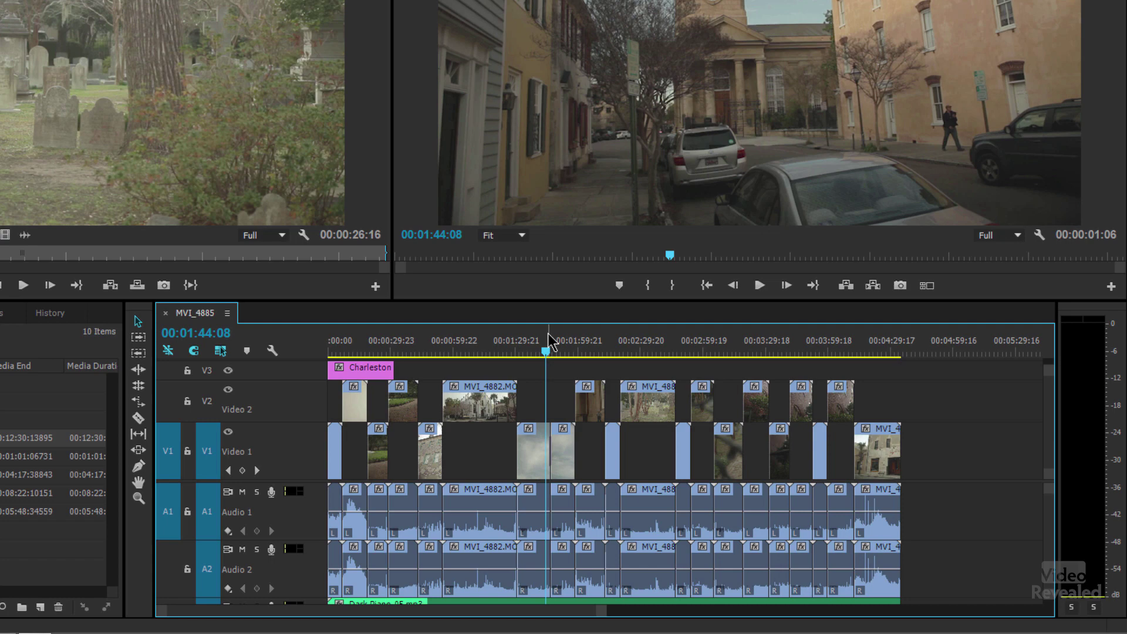
Step: Zoom the timeline in and out, then play and scrub around the MVI_4883 cut
key(=)
key(=)
key(=)
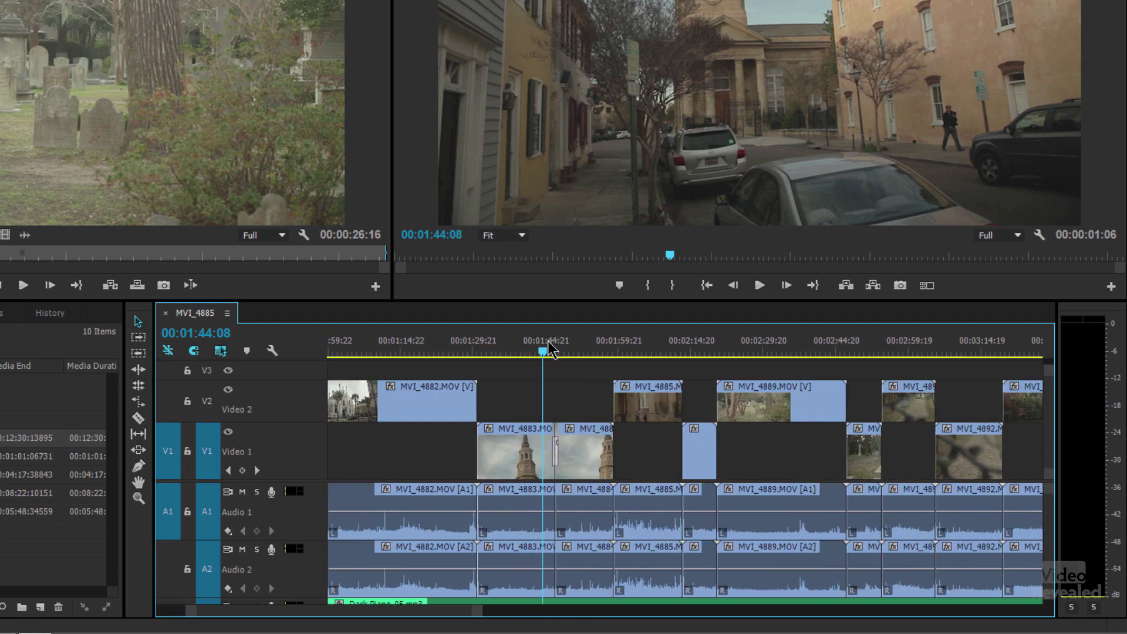
key(=)
key(-)
key(-)
key(-)
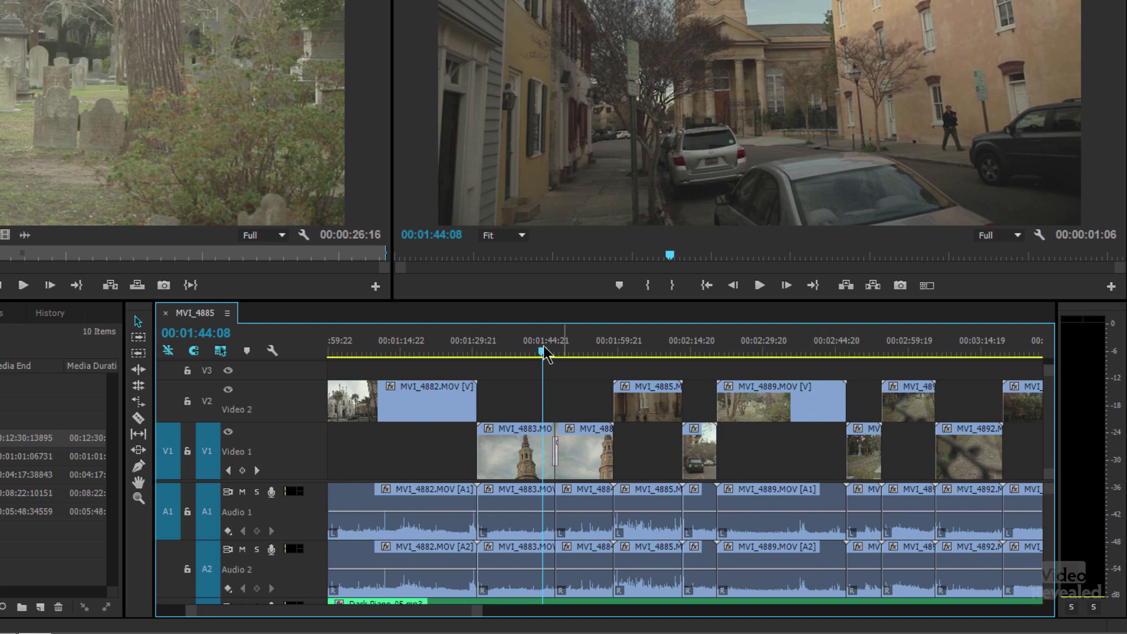
key(space)
drag(570, 355, 547, 357)
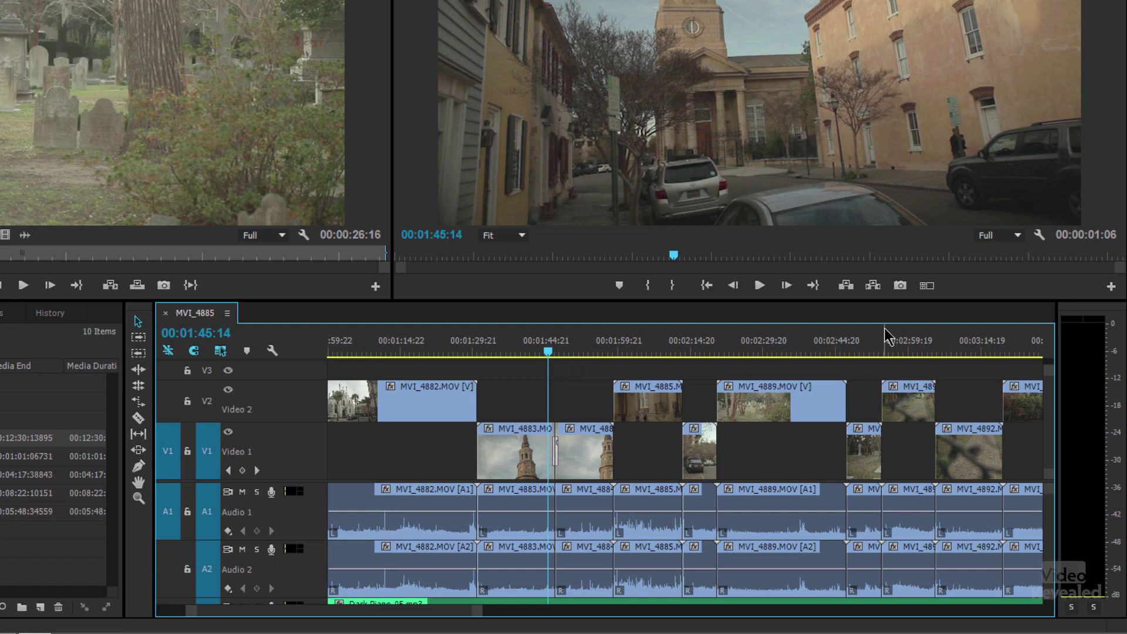
Step: Scroll-zoom the timeline and return the playhead to the 00:00:29:09 edit
scroll(911, 351, up, 3)
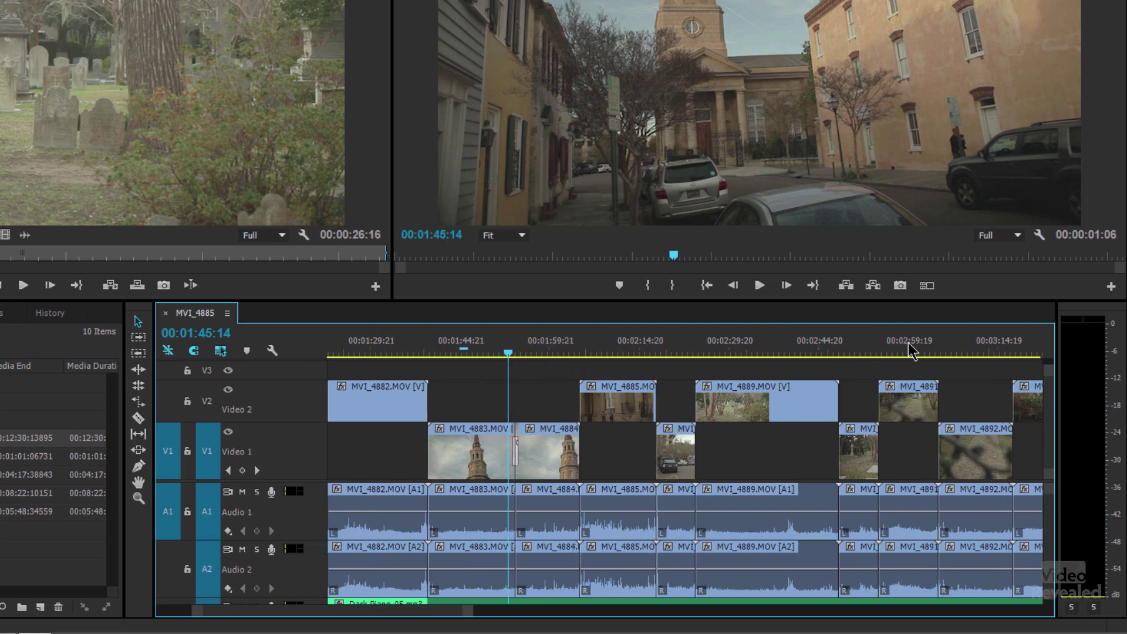
scroll(910, 352, up, 4)
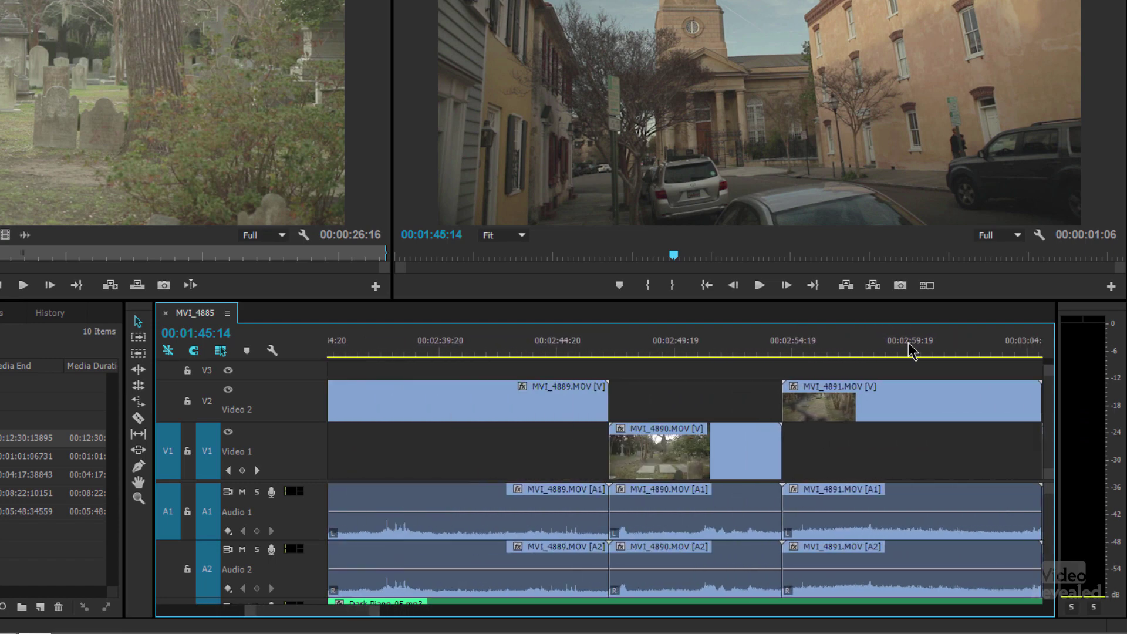
scroll(910, 352, down, 7)
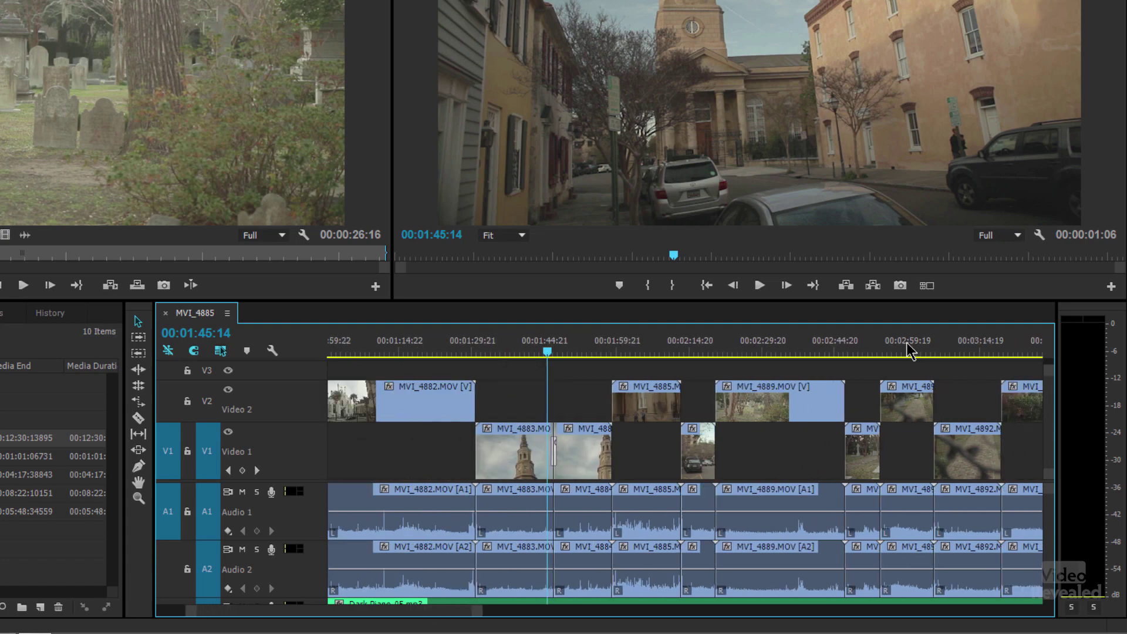
click(607, 344)
key(Up)
key(Up)
key(Up)
key(Up)
key(Up)
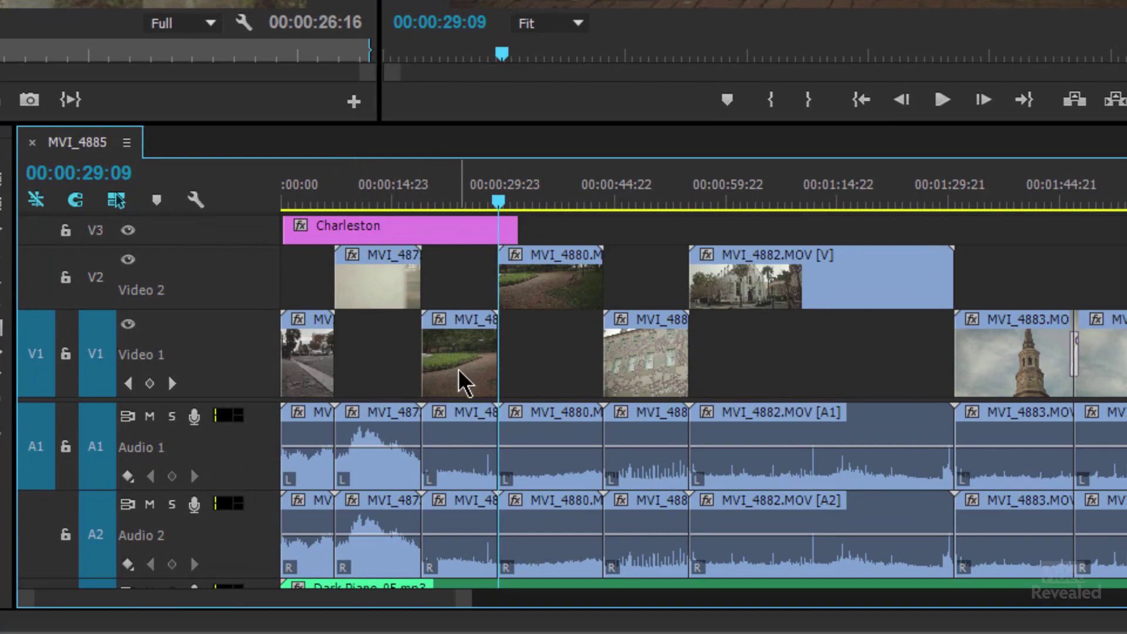
Step: Step between edit points 00:00:43:14 and the MVI_4883 start, ending at 00:01:46:23
key(Down)
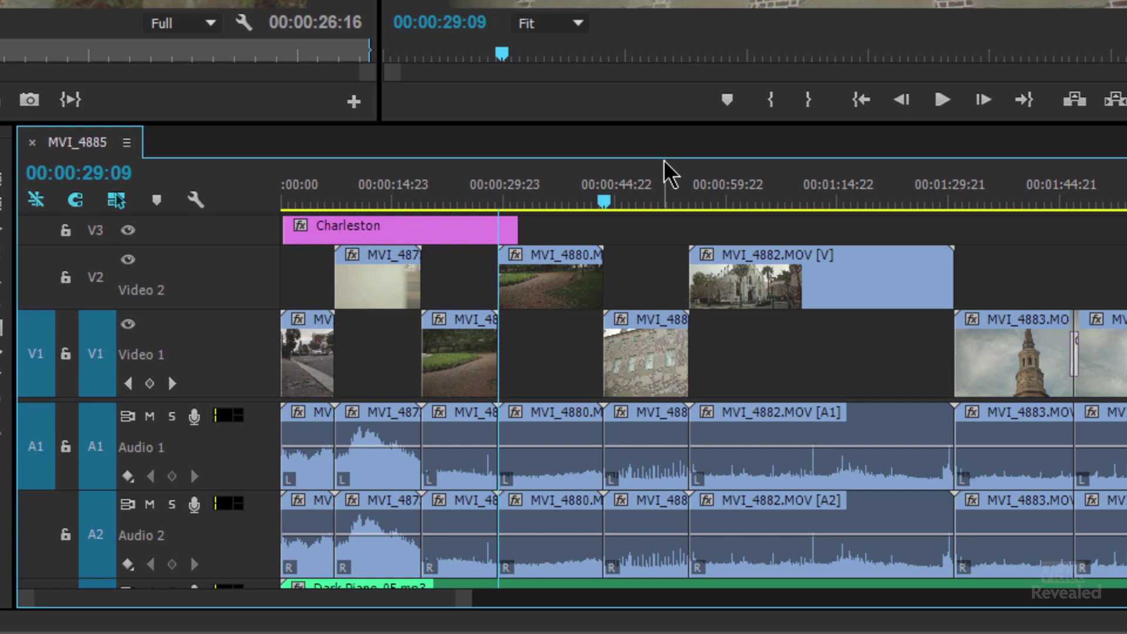
key(Up)
key(Down)
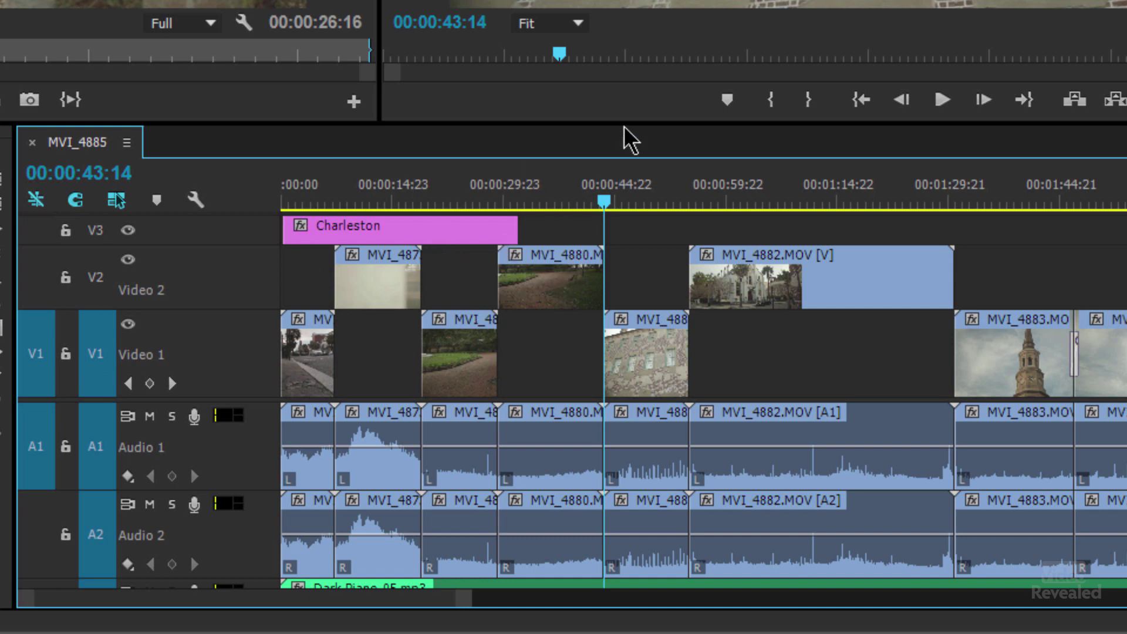
key(Up)
key(Up)
key(Up)
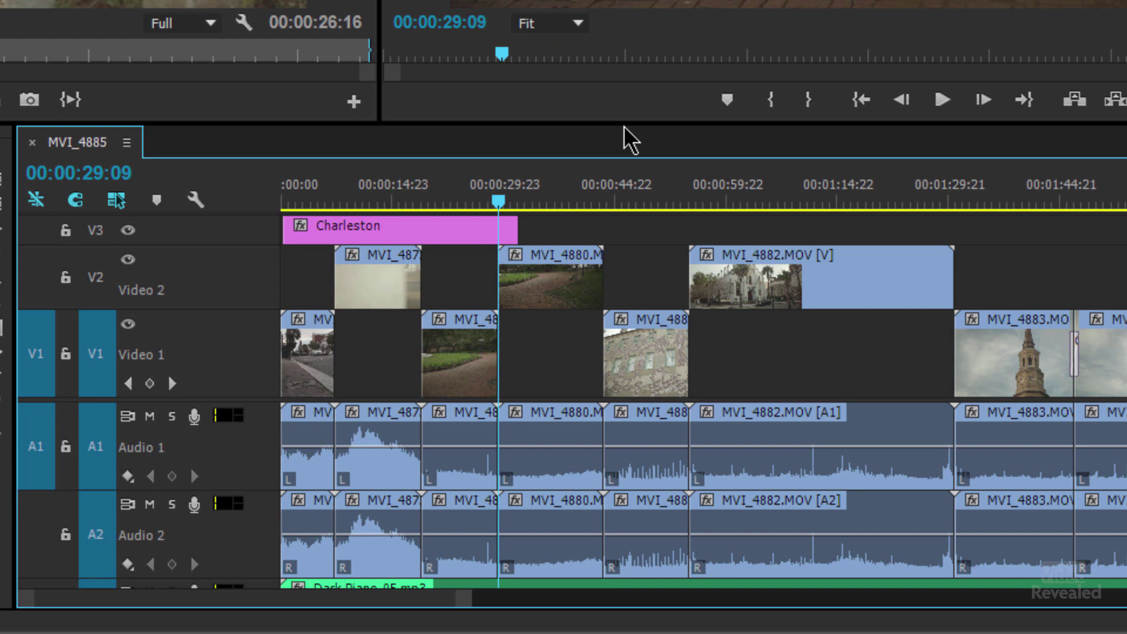
key(Up)
key(Up)
key(Down)
key(Down)
key(Down)
key(Down)
key(Down)
key(Down)
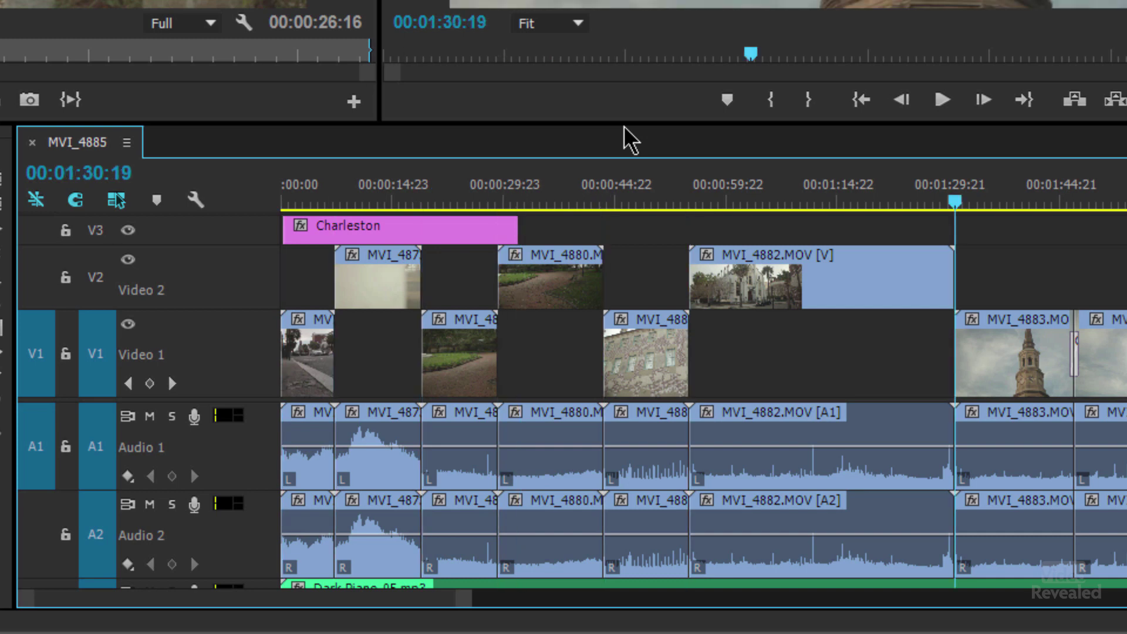
key(Down)
key(Up)
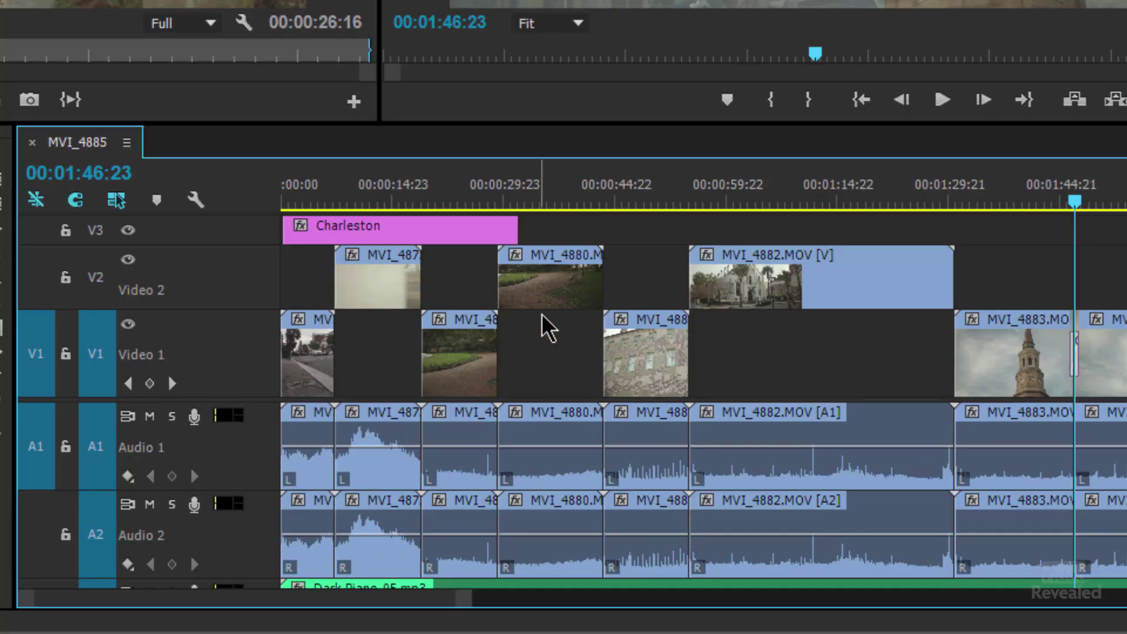
scroll(548, 328, down, 3)
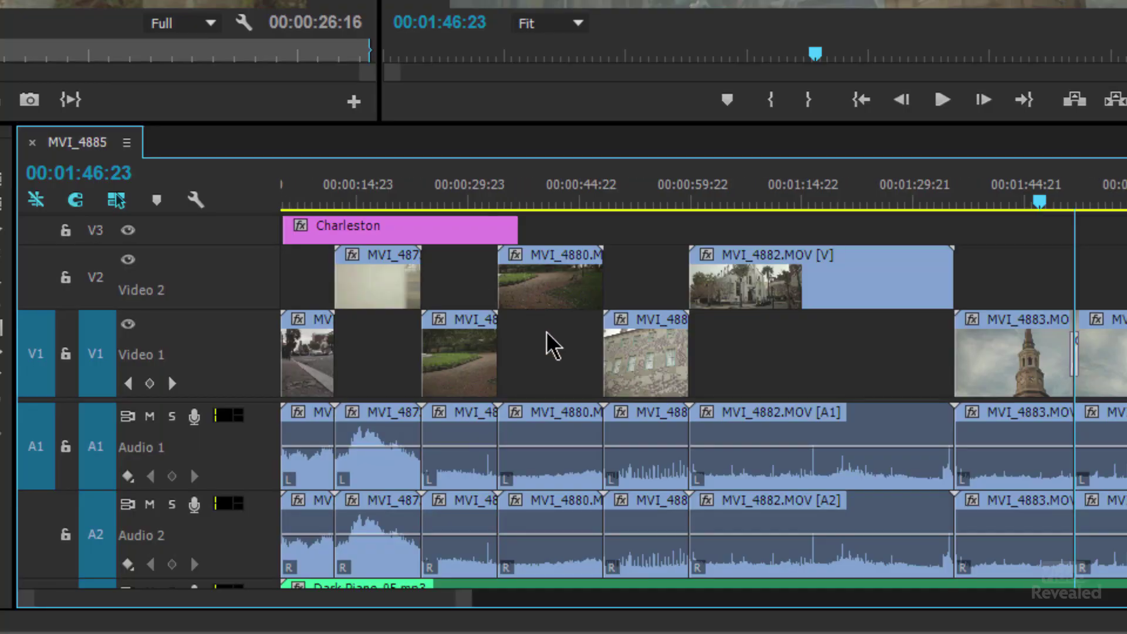
scroll(548, 329, up, 3)
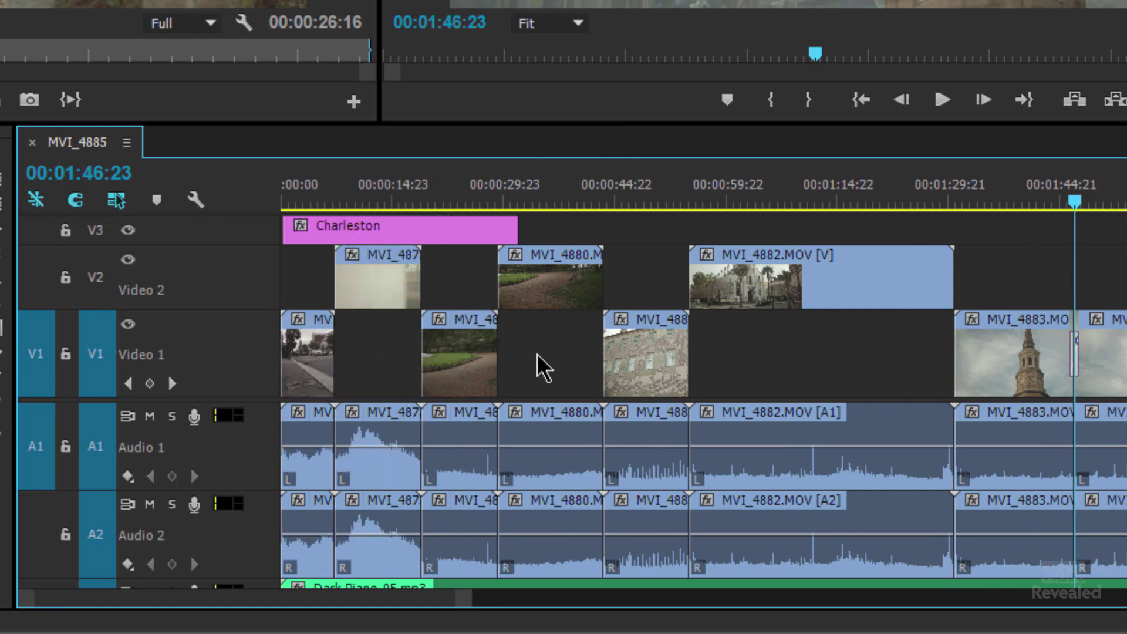
scroll(567, 349, down, 4)
scroll(566, 353, up, 4)
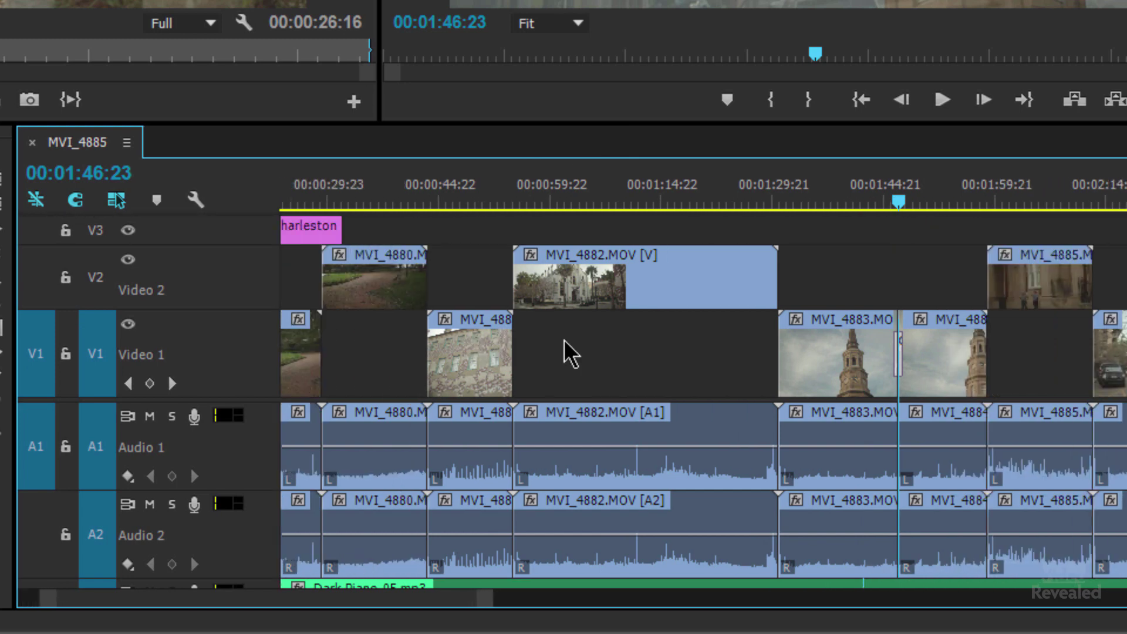
scroll(570, 354, down, 3)
scroll(570, 354, up, 3)
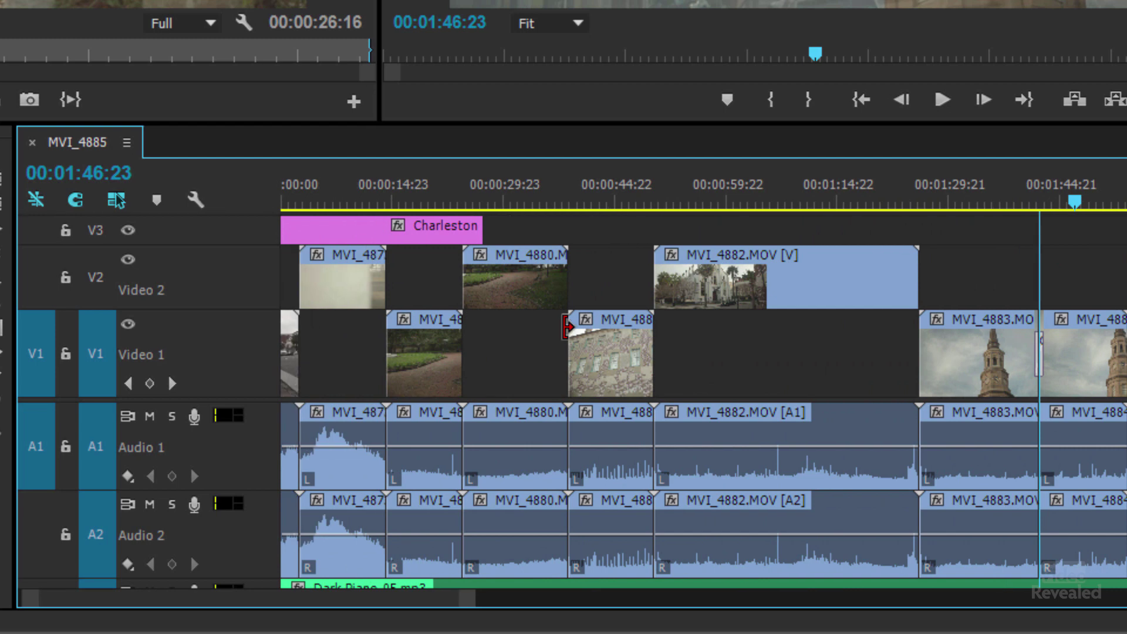
scroll(569, 347, down, 1)
scroll(566, 328, down, 5)
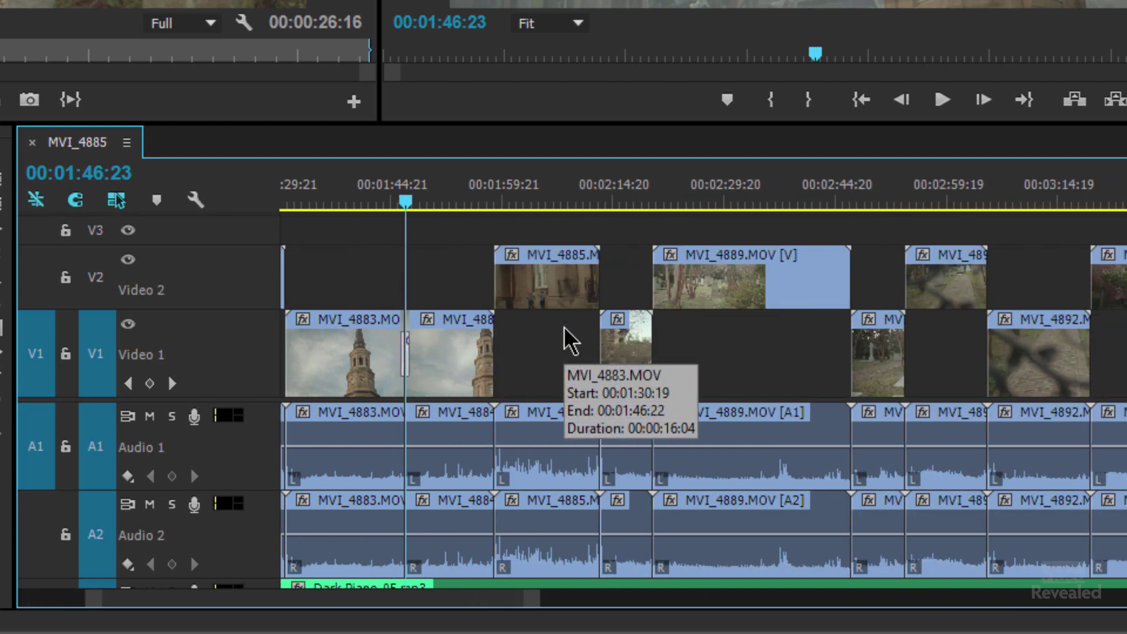
scroll(569, 341, up, 5)
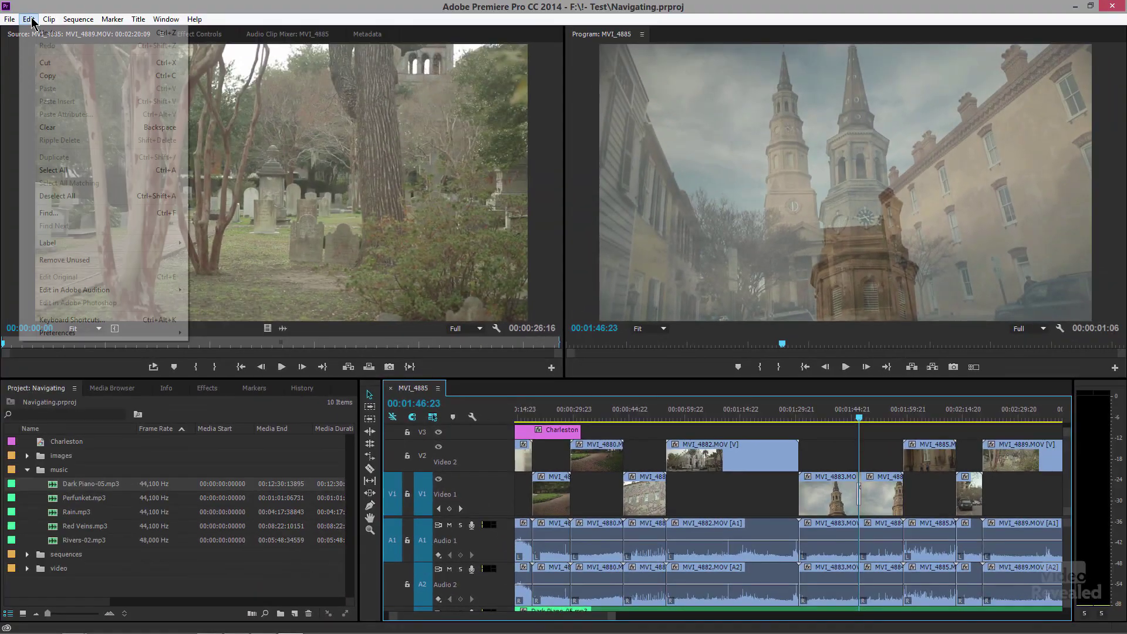
Step: Set Timeline Mouse Scrolling to Vertical in the General preferences and confirm with OK
click(29, 19)
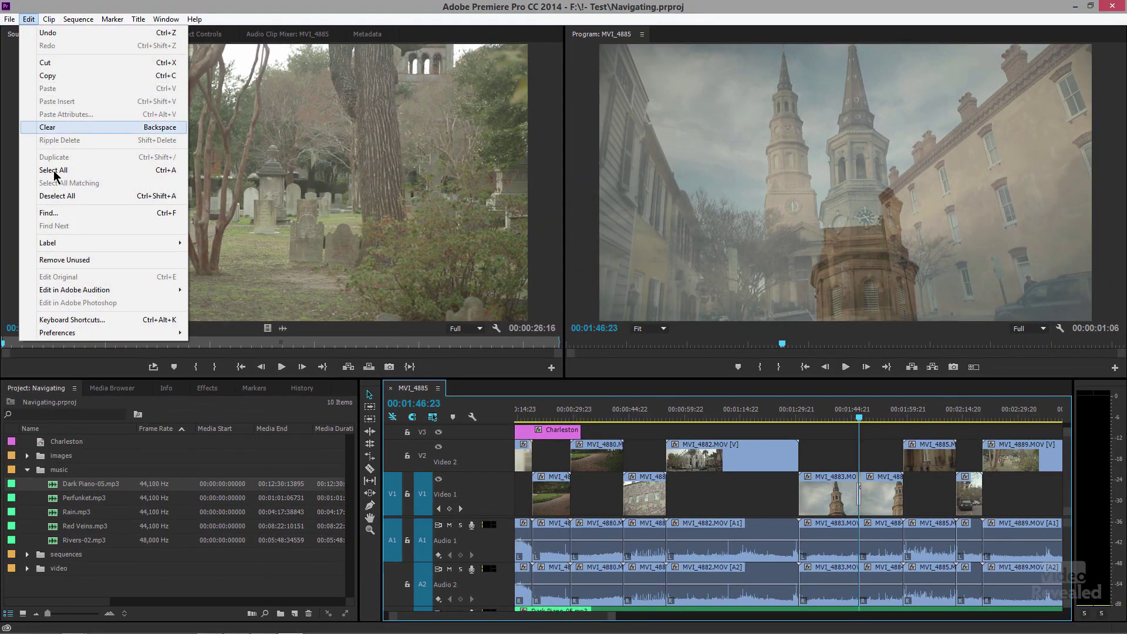
mouse_move(91, 332)
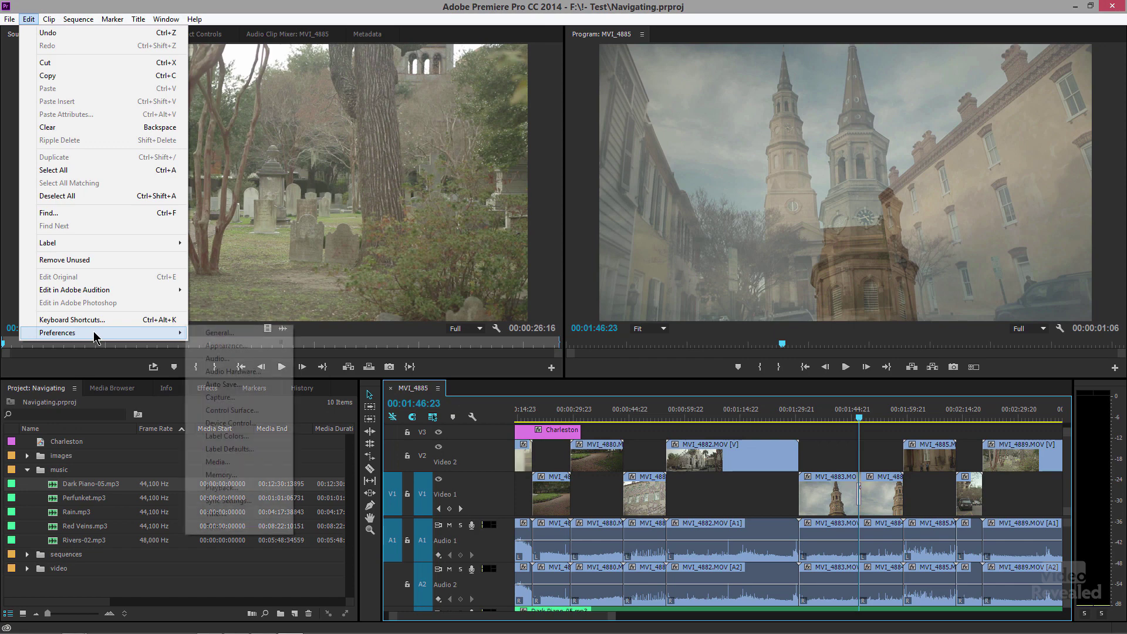
click(227, 337)
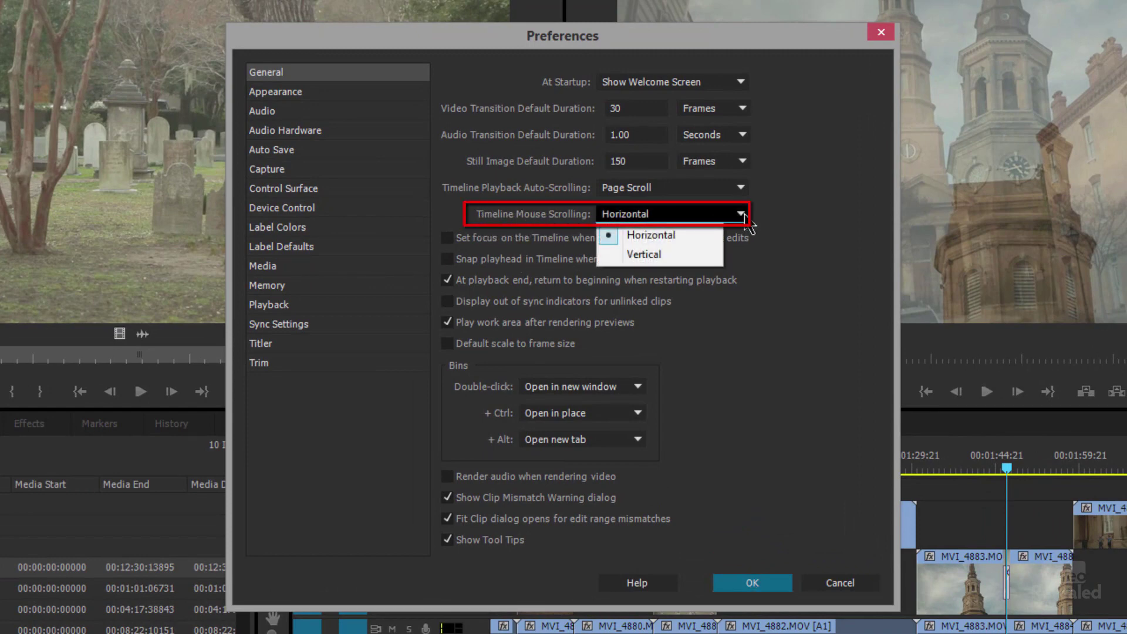
click(681, 270)
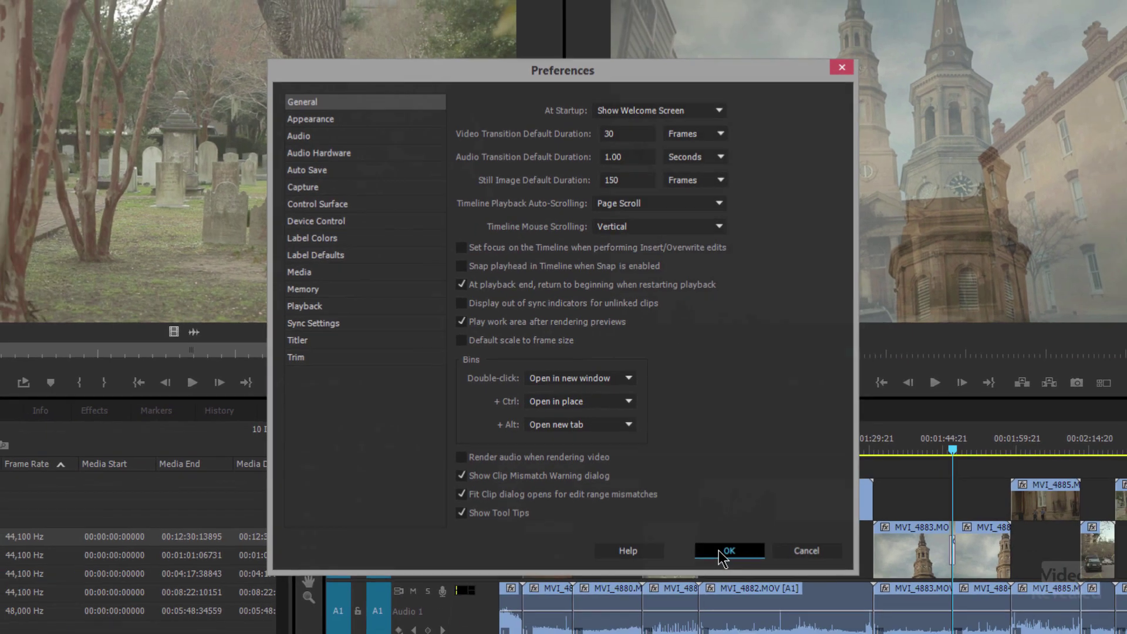
click(746, 583)
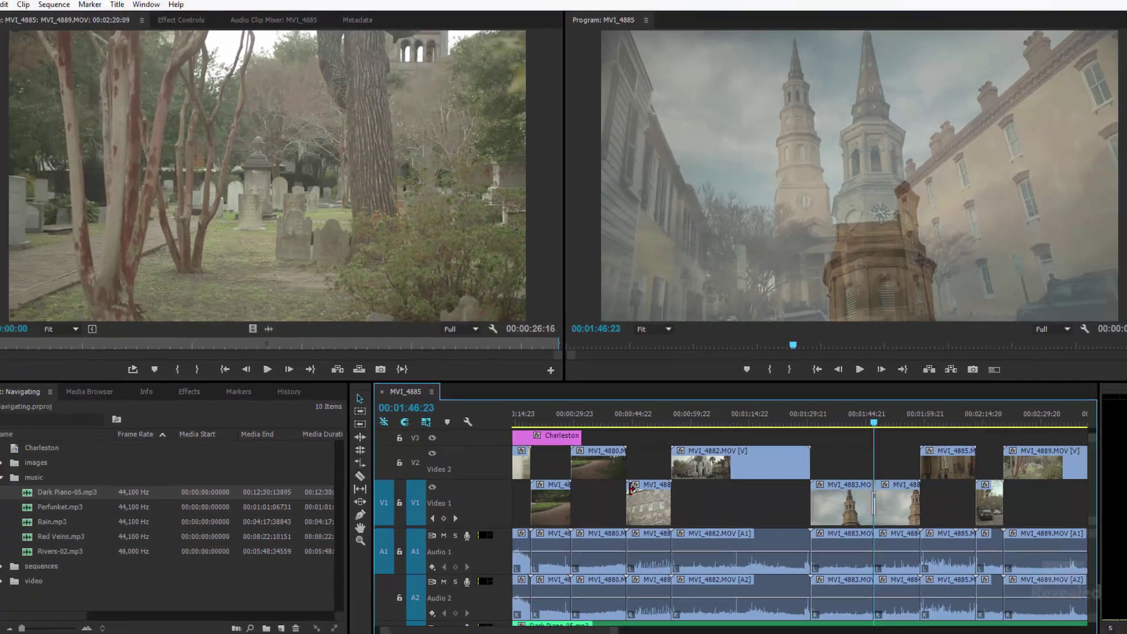
Step: Scroll vertically through the audio tracks, revealing Dark Piano-05.mp3 on Audio 3
scroll(628, 478, down, 1)
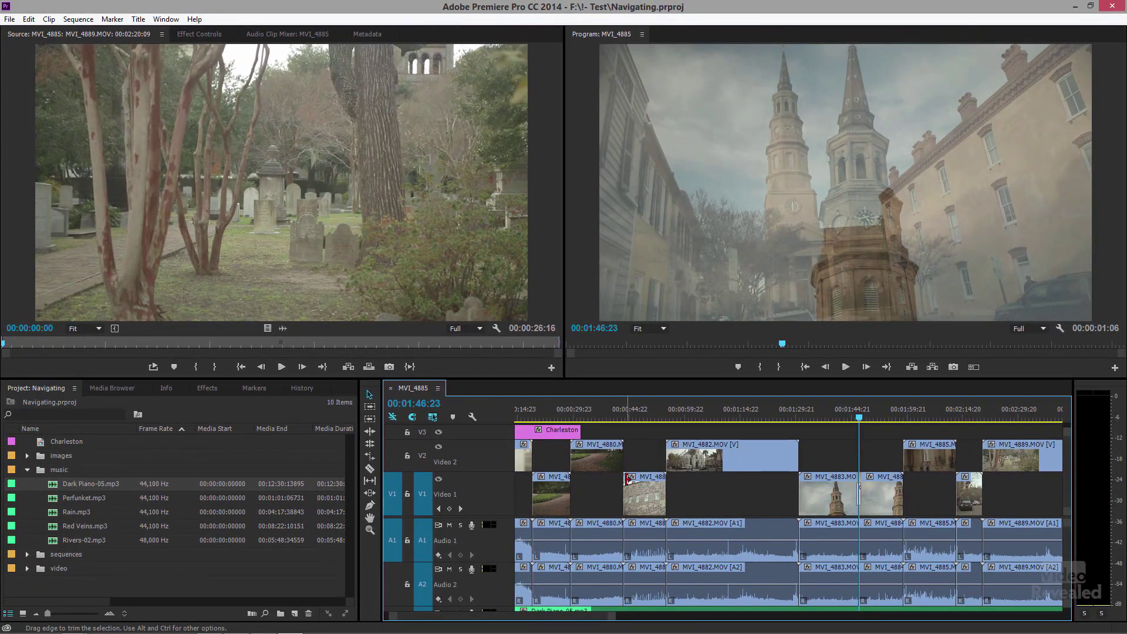
scroll(629, 478, up, 1)
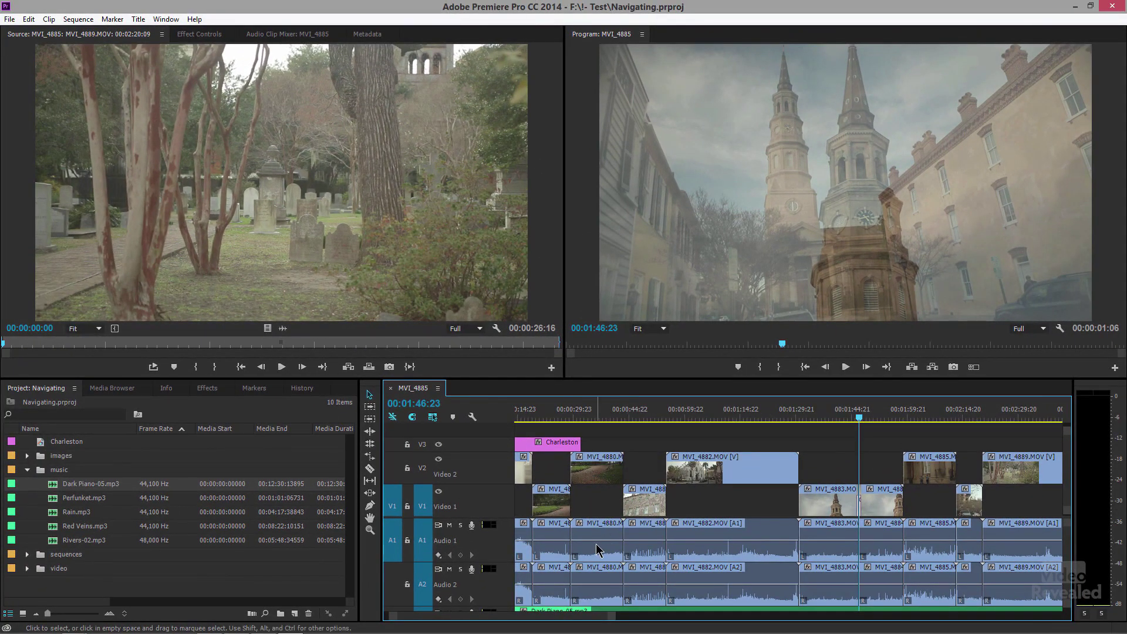
scroll(597, 550, down, 4)
scroll(596, 552, up, 2)
scroll(595, 555, down, 1)
scroll(595, 555, up, 3)
Step: Reopen the General page via Edit > Preferences > General
click(29, 19)
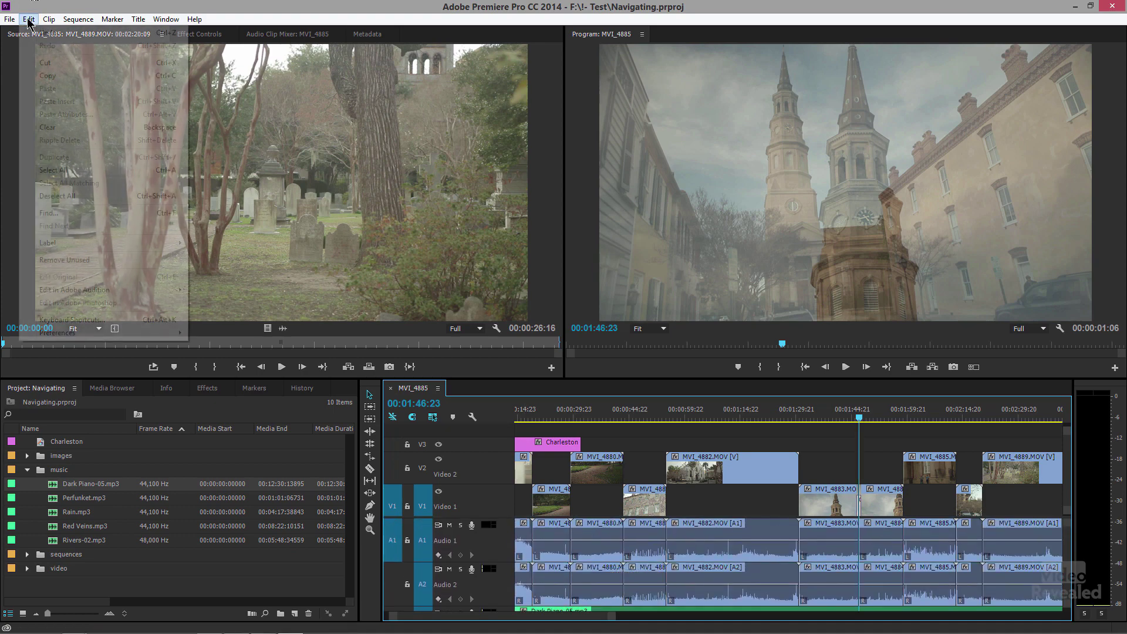
mouse_move(121, 333)
click(219, 333)
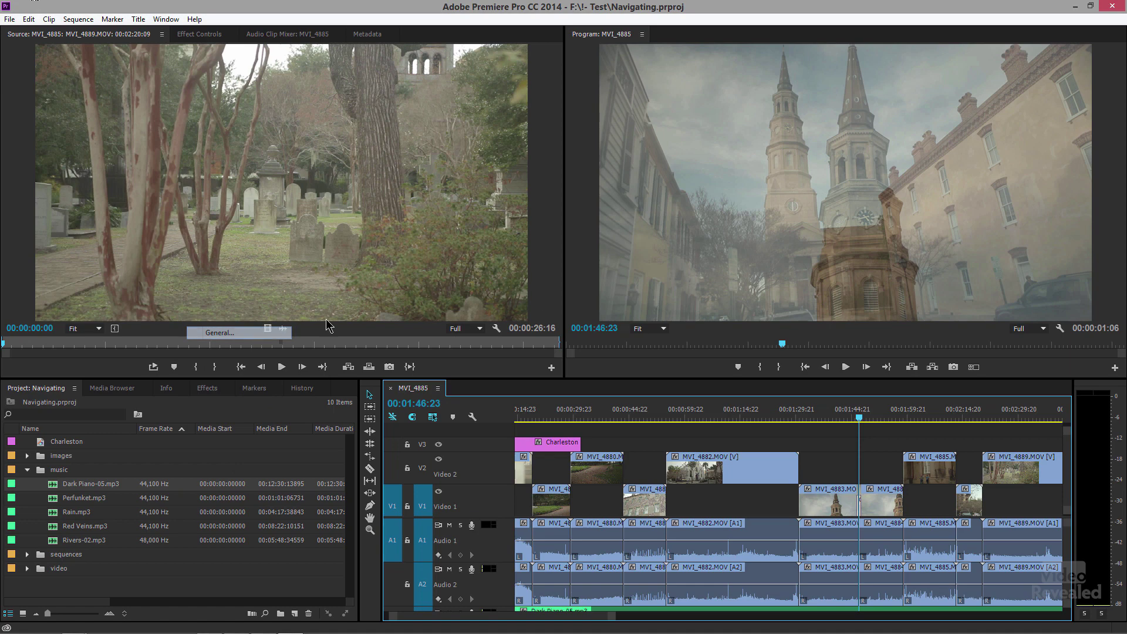